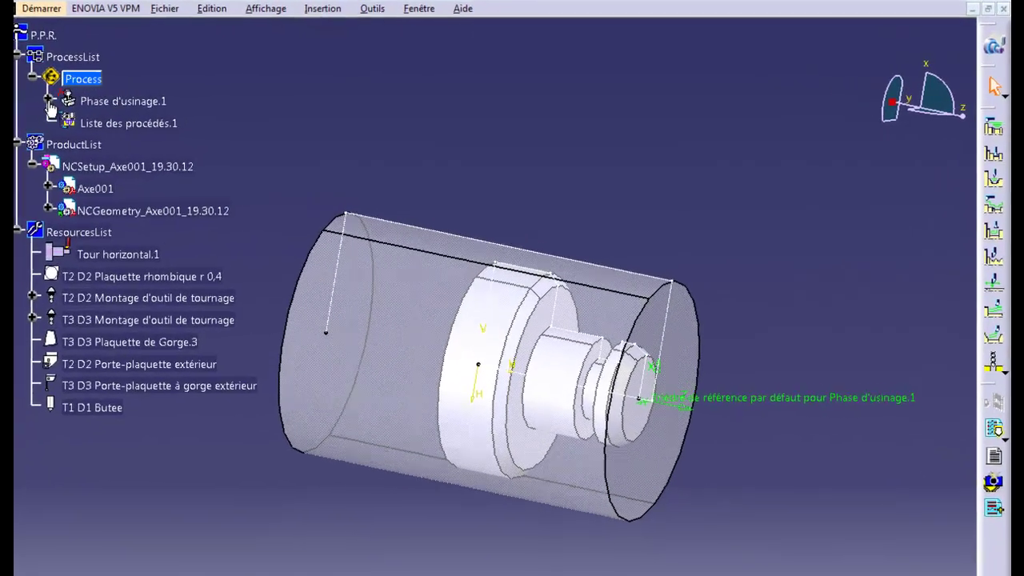
Step: Open the machine definition of Phase d'usinage.1 for the horizontal lathe
{"action": "left_click", "coordinate": [124, 97]}
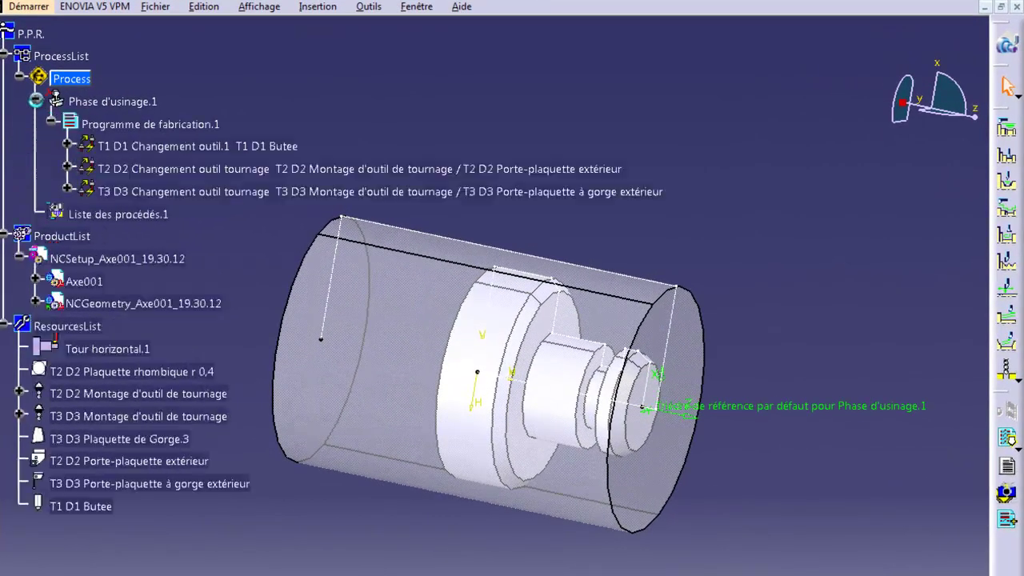
{"action": "double_click", "coordinate": [112, 102]}
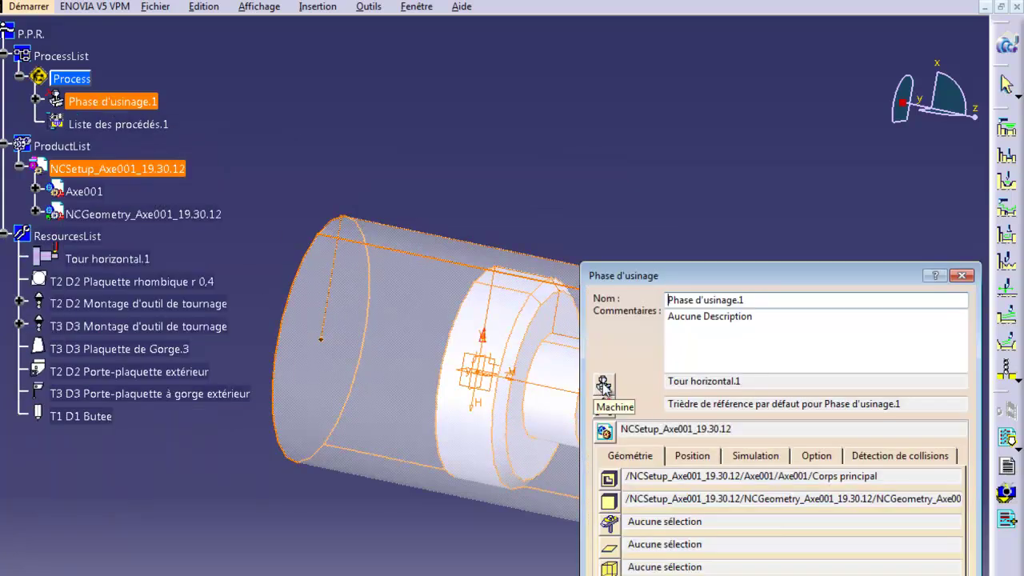
{"action": "left_click_drag", "start_coordinate": [690, 274], "coordinate": [449, 134]}
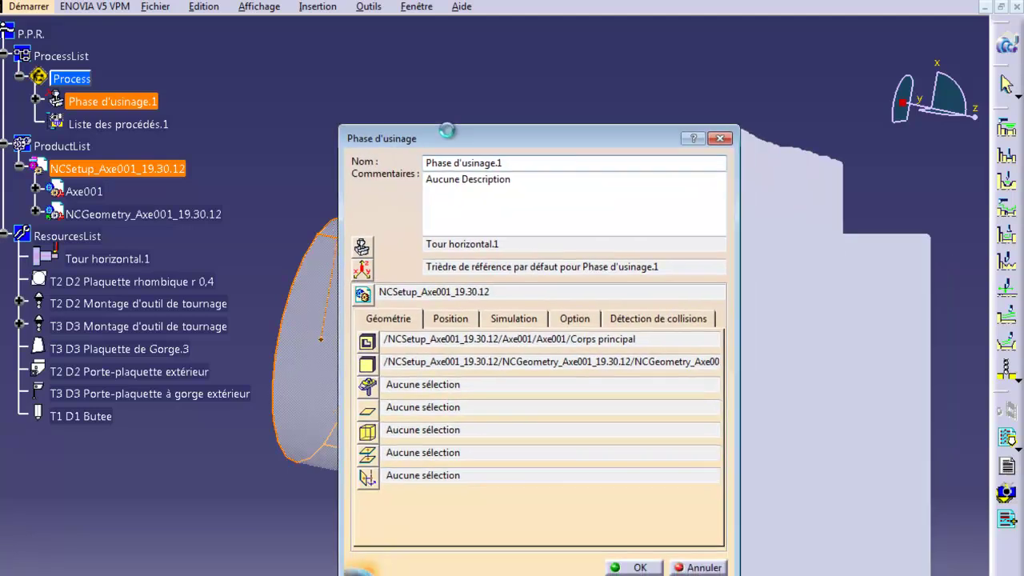
{"action": "left_click", "coordinate": [362, 244]}
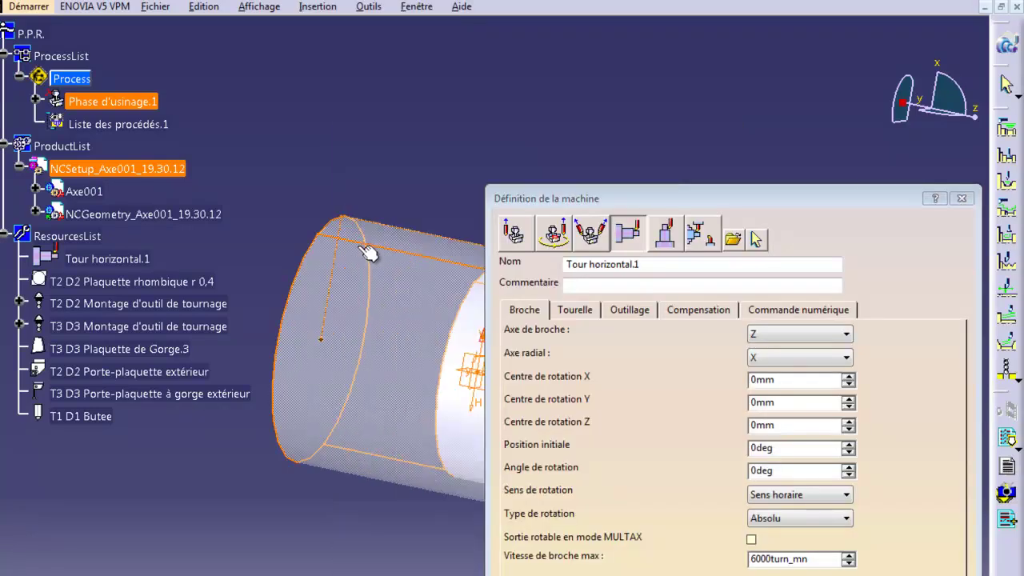
{"action": "left_click_drag", "start_coordinate": [676, 205], "coordinate": [395, 82]}
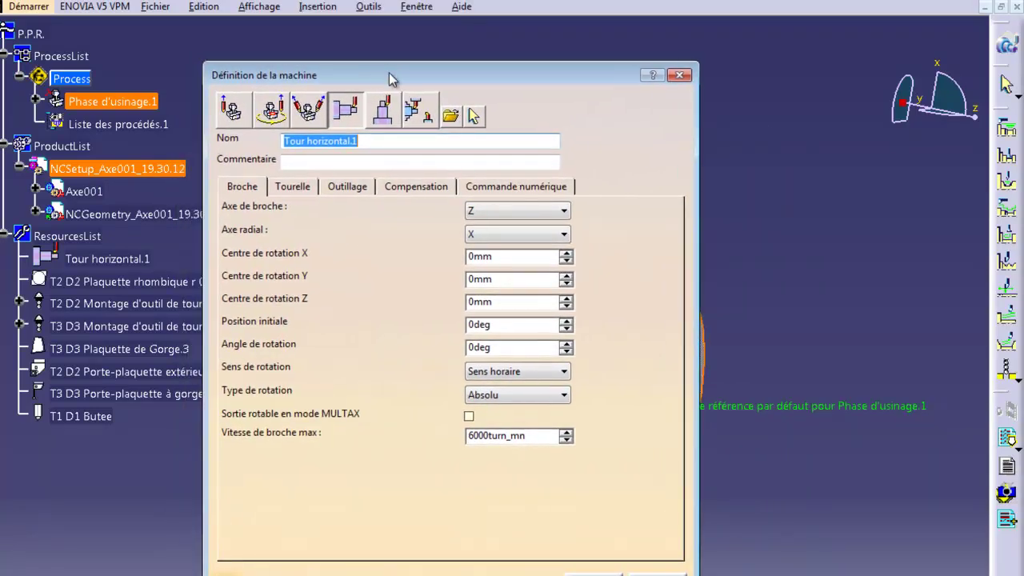
Step: Assign the post-processor PP-TC.lib and the word table PP-TC.pptable in the lathe's numerical control settings
{"action": "left_click", "coordinate": [539, 191]}
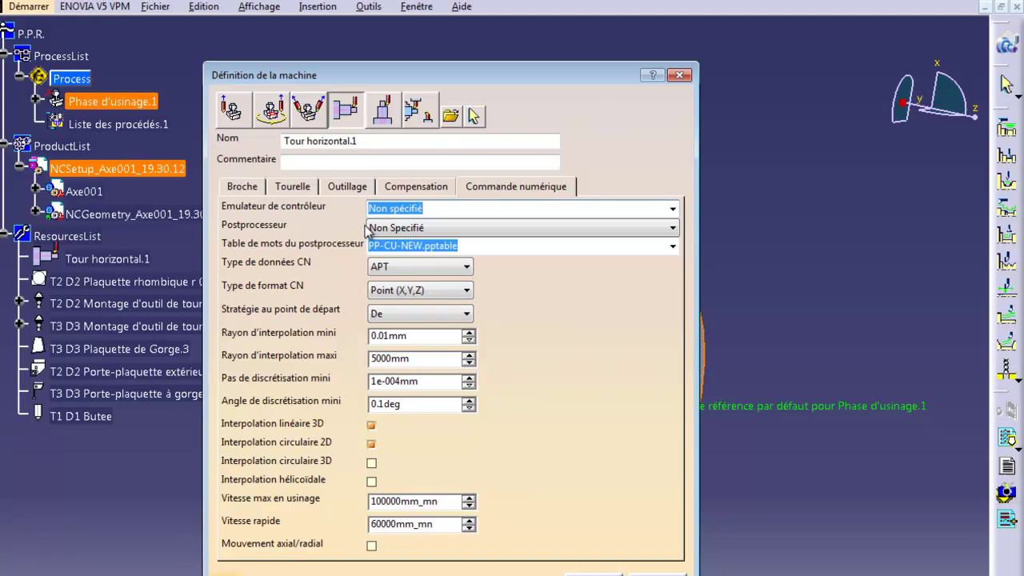
{"action": "left_click", "coordinate": [673, 228]}
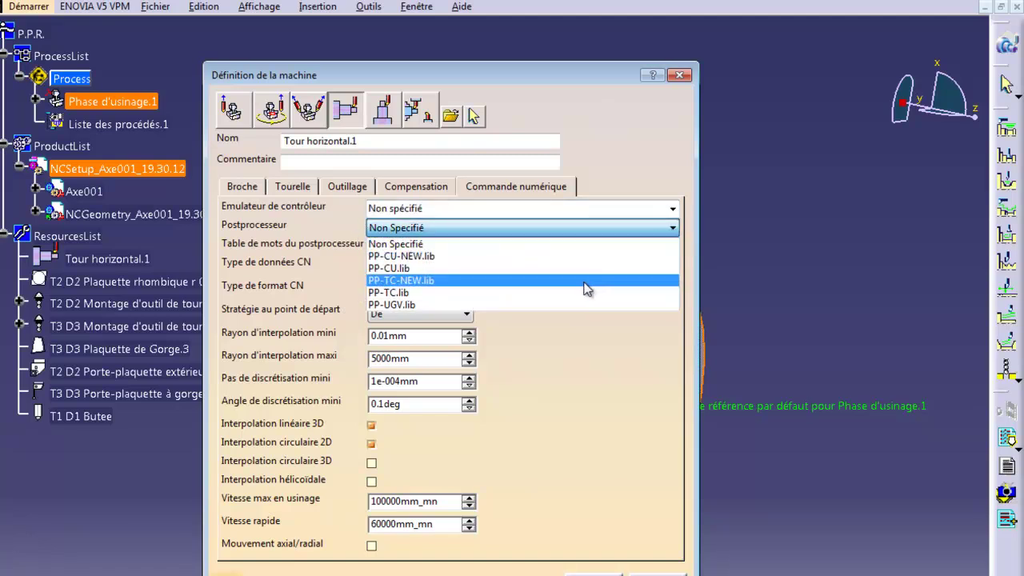
{"action": "left_click", "coordinate": [584, 293]}
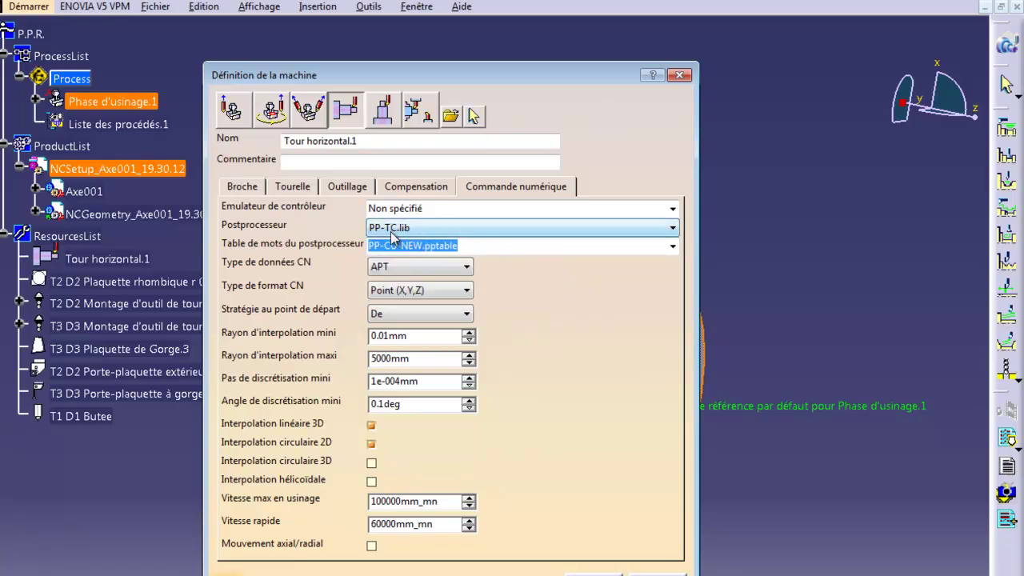
{"action": "left_click", "coordinate": [673, 246]}
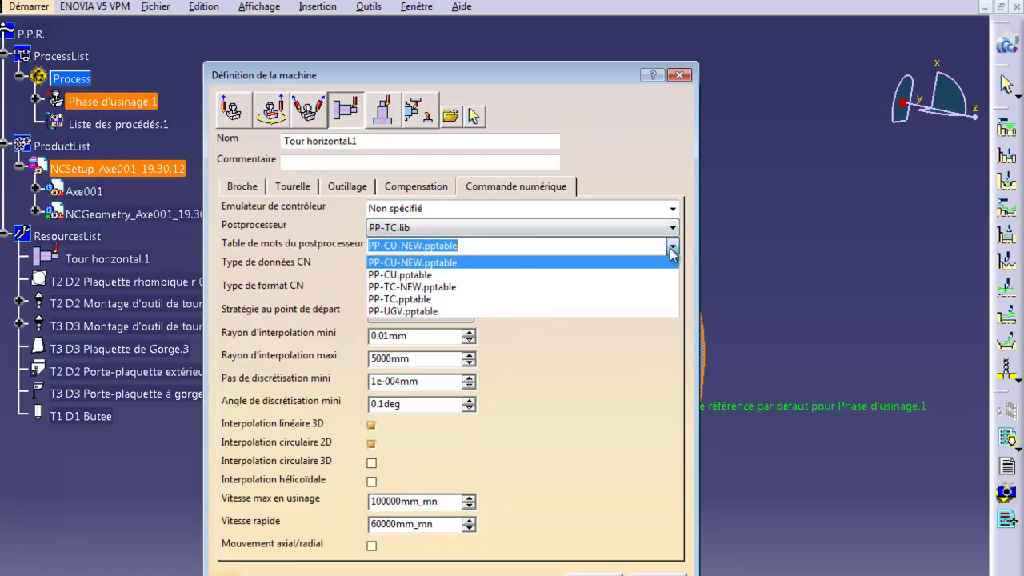
{"action": "left_click", "coordinate": [623, 298]}
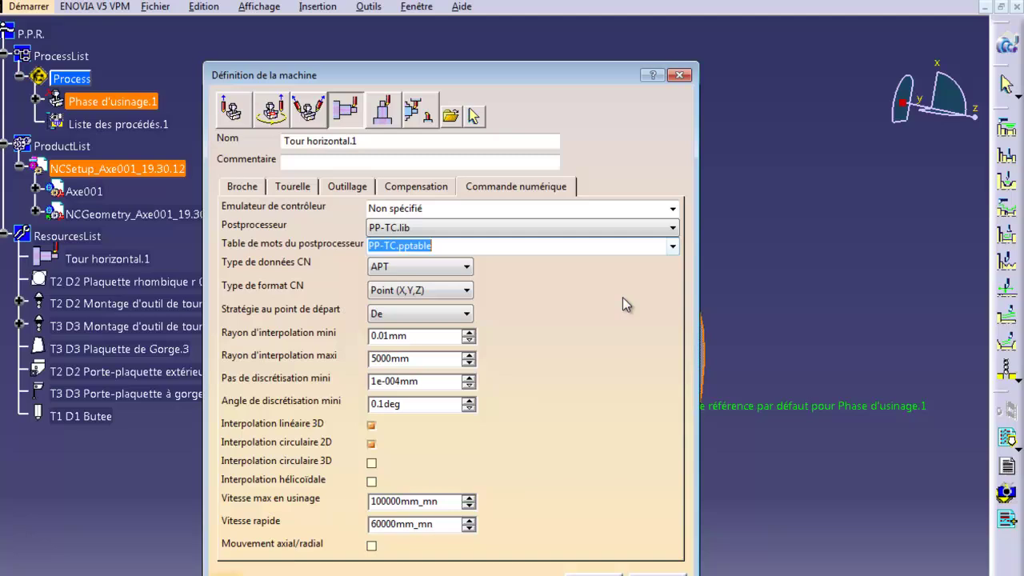
Step: Set the lathe's NC data type to ISO and validate the machine definition
{"action": "left_click", "coordinate": [465, 266]}
{"action": "left_click", "coordinate": [456, 318]}
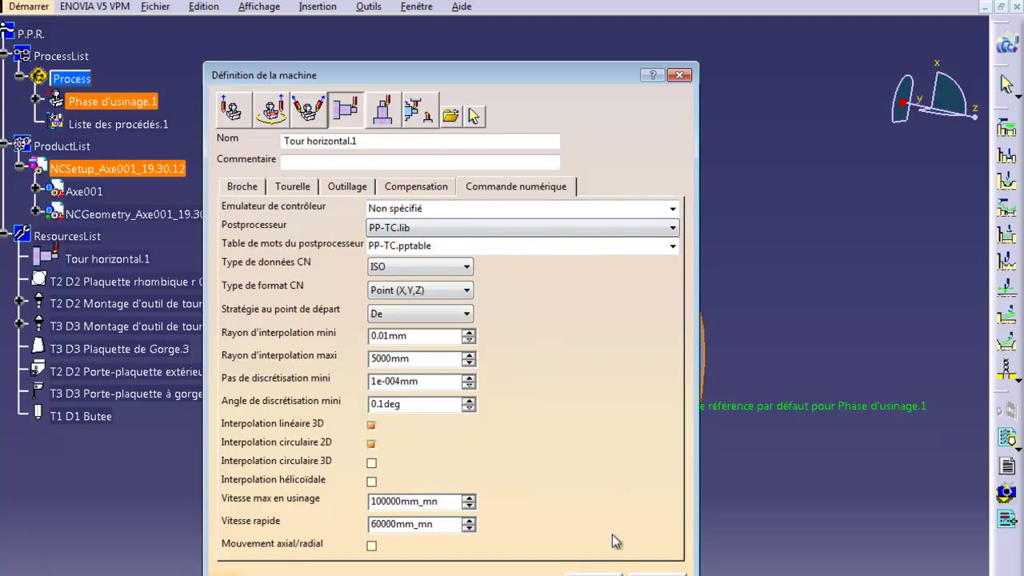
{"action": "left_click", "coordinate": [600, 574]}
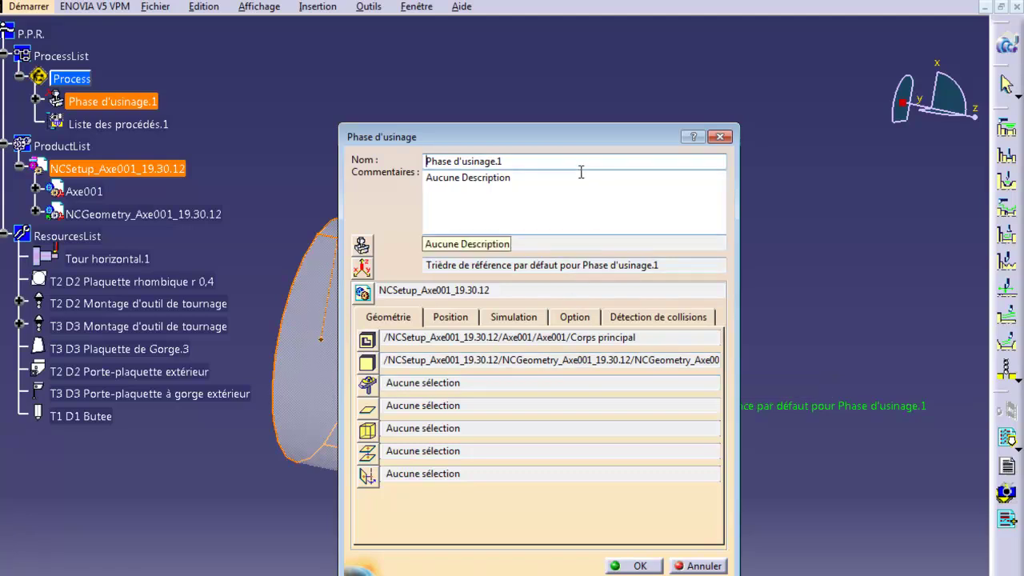
Step: Set the X coordinate of the machining phase's tool change point to 50 mm and validate the phase
{"action": "left_click_drag", "start_coordinate": [549, 143], "coordinate": [333, 148]}
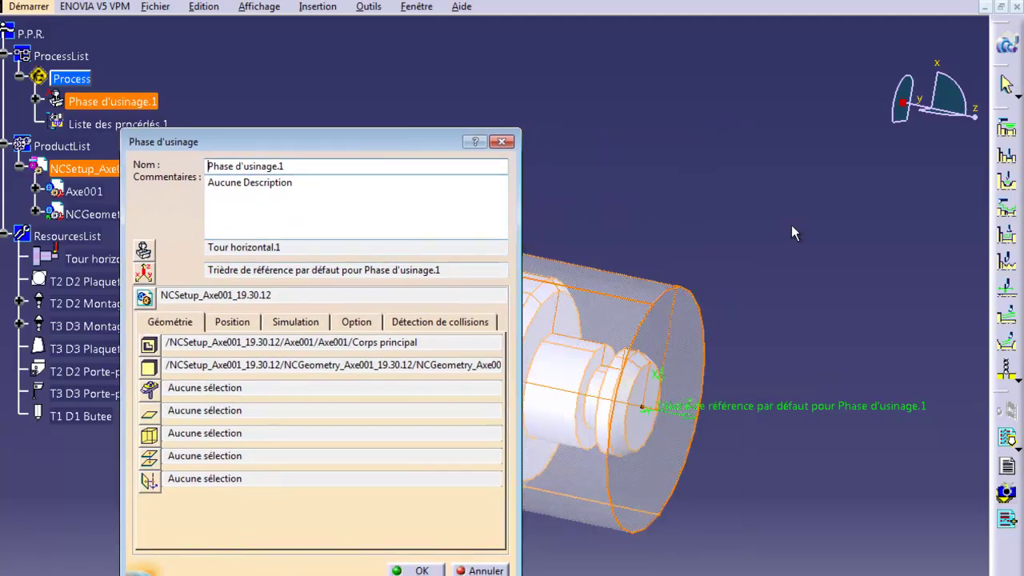
{"action": "left_click", "coordinate": [232, 321]}
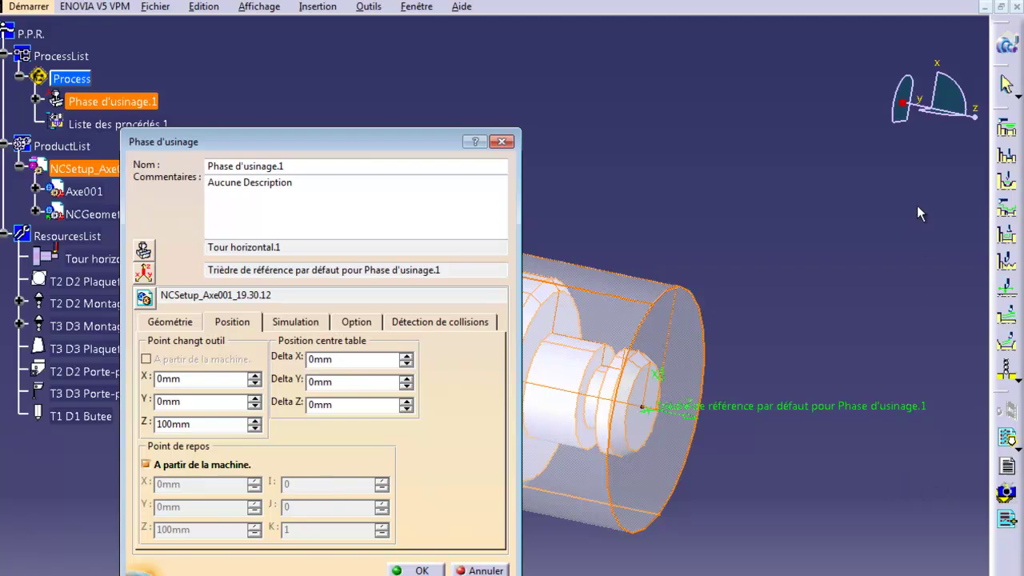
{"action": "left_click_drag", "start_coordinate": [187, 379], "coordinate": [142, 379]}
{"action": "type", "text": "50"}
{"action": "left_click", "coordinate": [409, 570]}
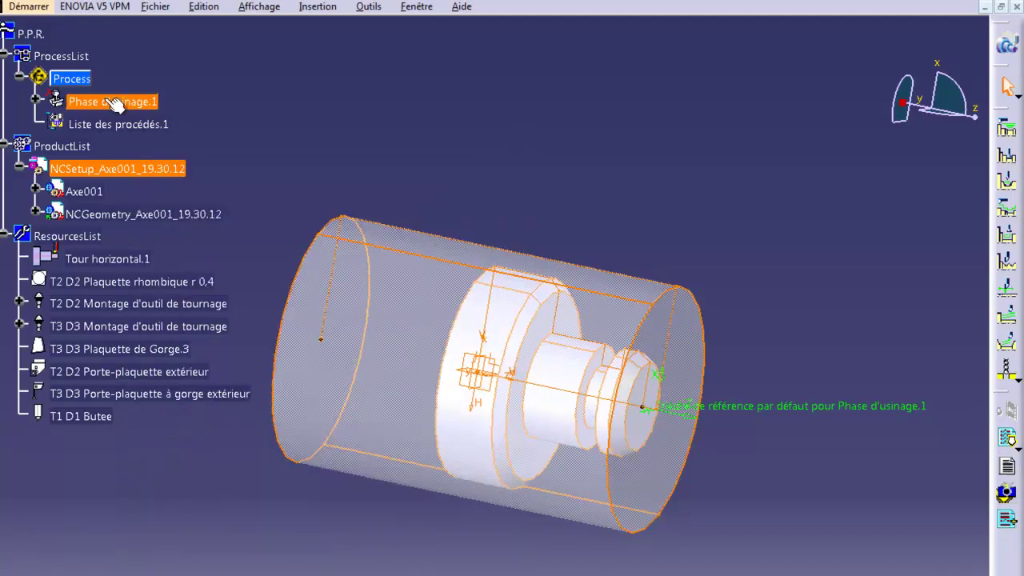
Step: Insert a post-processor instruction named decalage at the start of Programme de fabrication.1, before the T1 tool change
{"action": "left_click", "coordinate": [36, 102]}
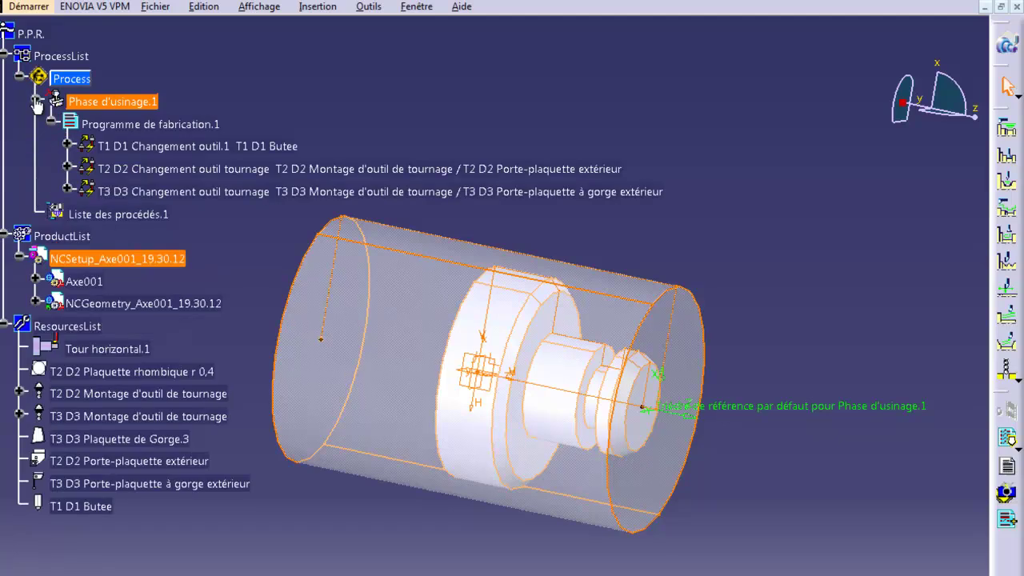
{"action": "left_click", "coordinate": [138, 125]}
{"action": "left_click", "coordinate": [141, 128]}
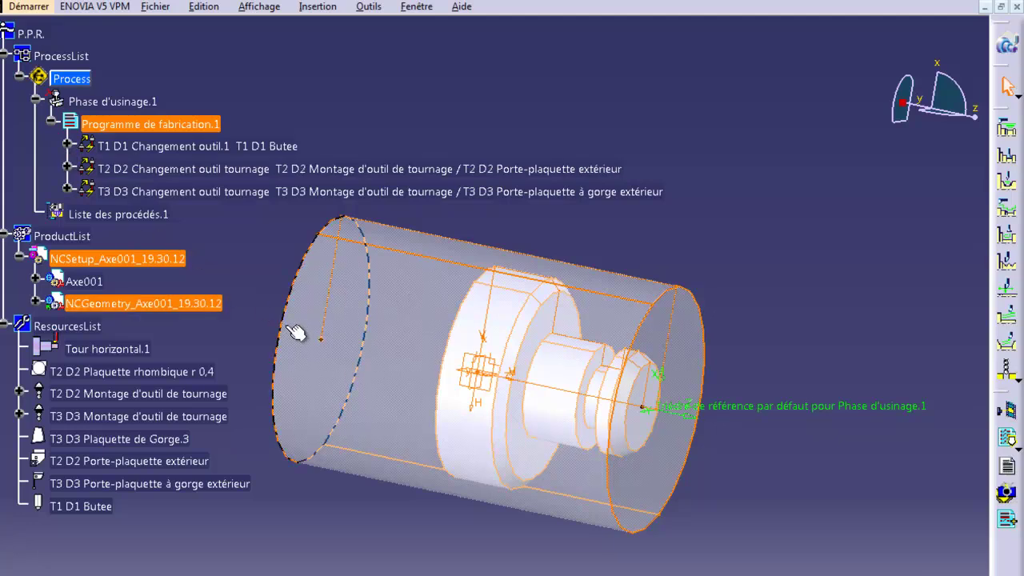
{"action": "left_click", "coordinate": [667, 415]}
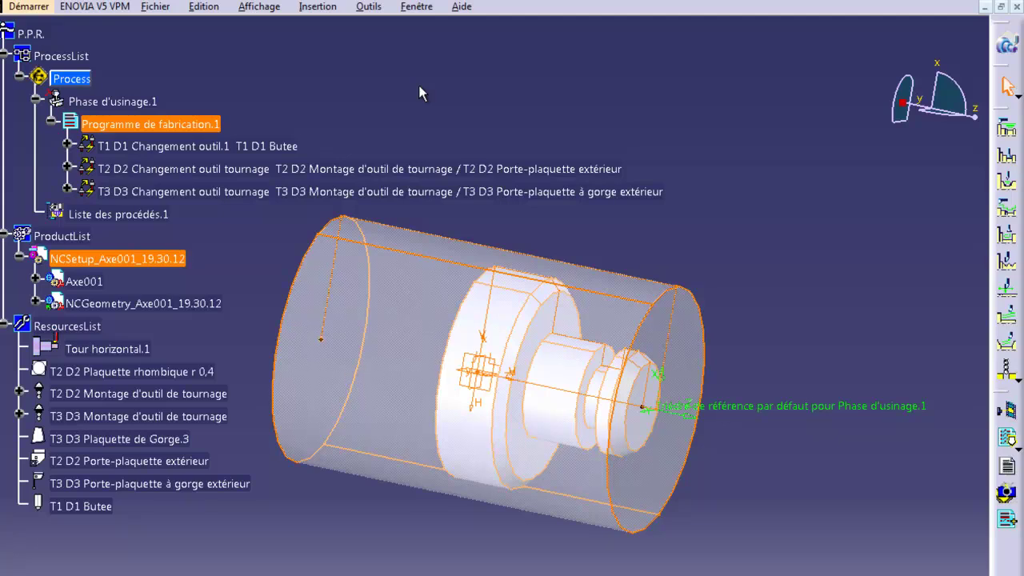
{"action": "left_click", "coordinate": [324, 10]}
{"action": "mouse_move", "coordinate": [347, 65]}
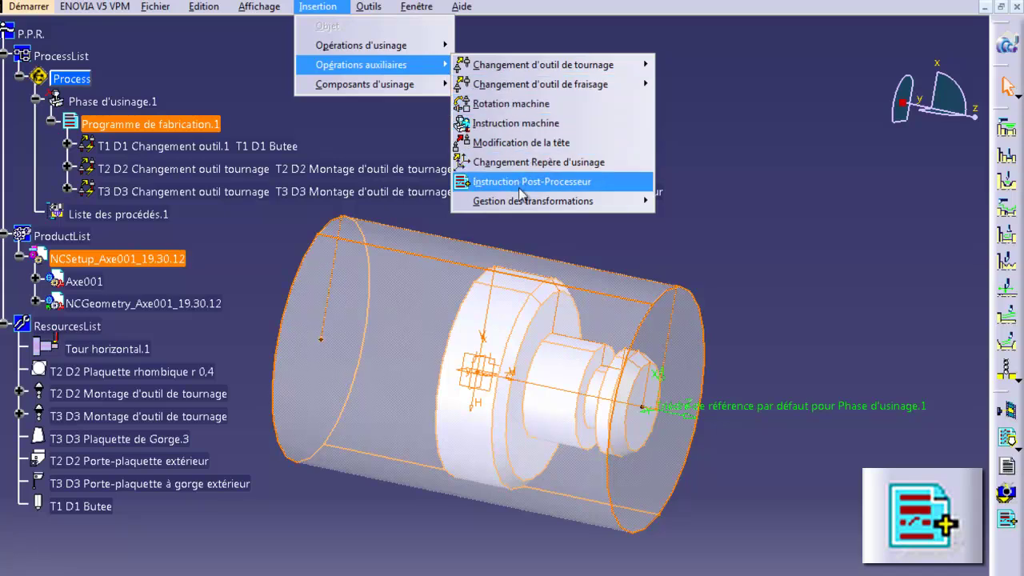
{"action": "left_click", "coordinate": [324, 138]}
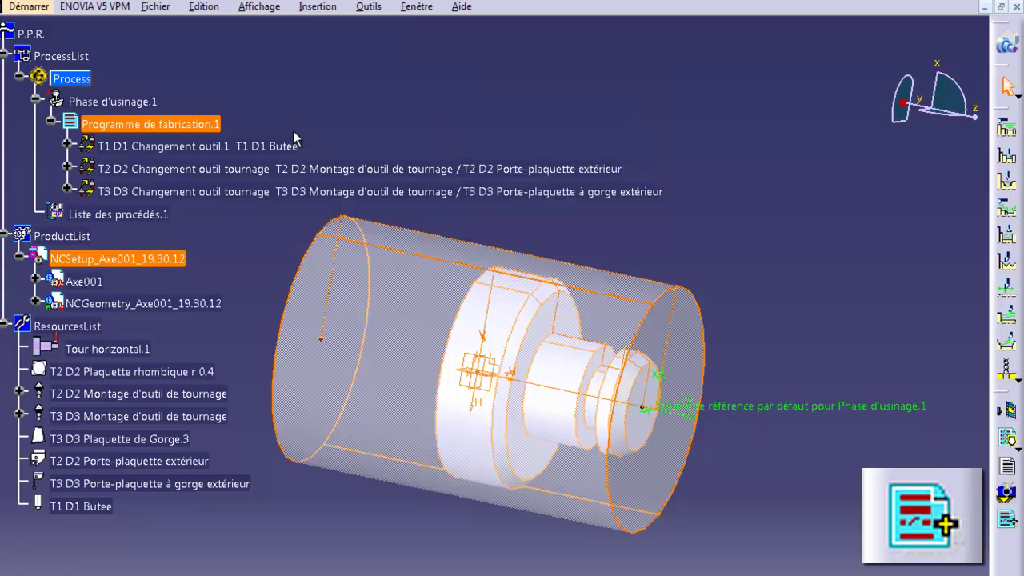
{"action": "left_click", "coordinate": [1008, 523]}
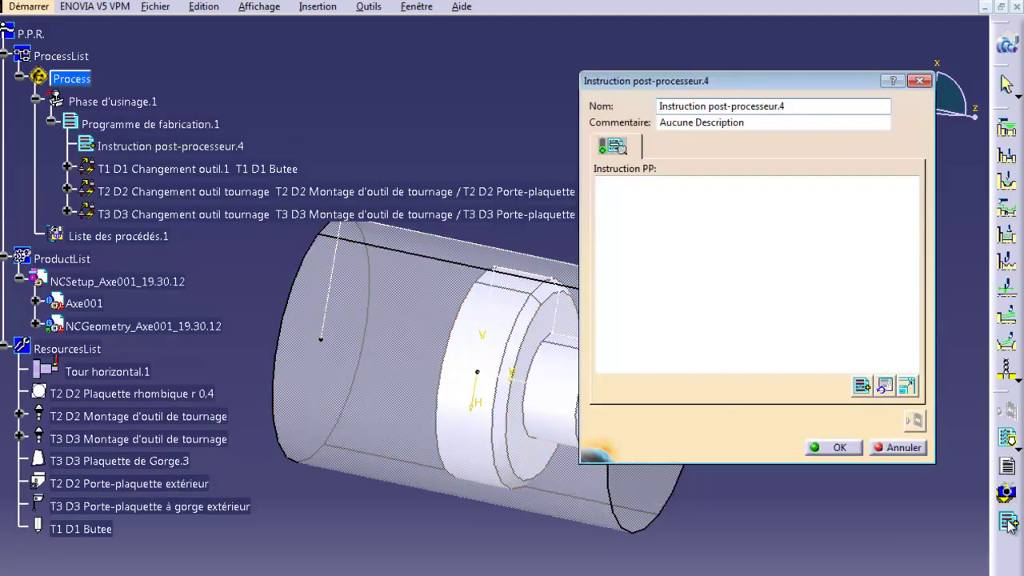
{"action": "left_click_drag", "start_coordinate": [771, 80], "coordinate": [286, 94]}
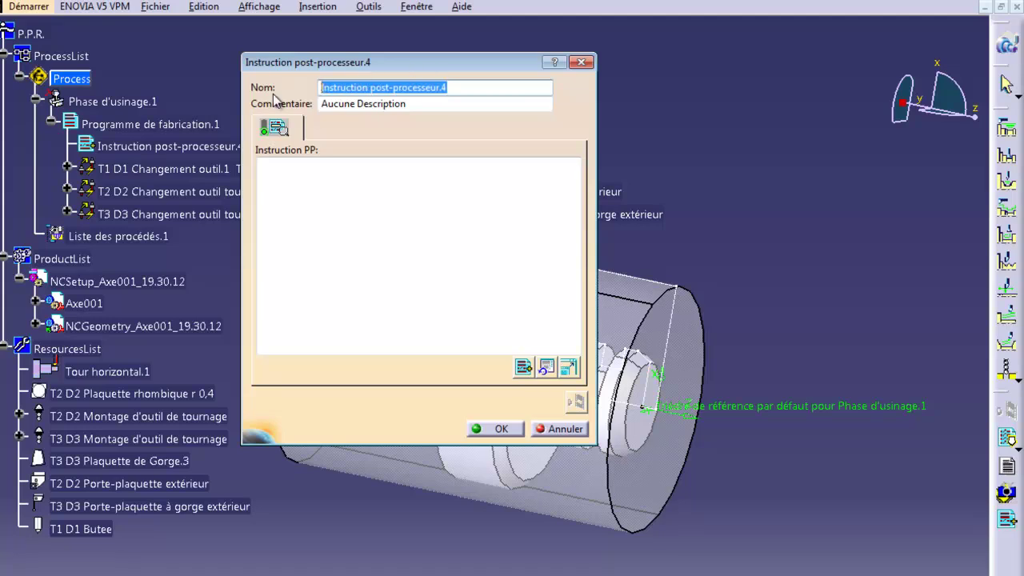
{"action": "type", "text": "decalage"}
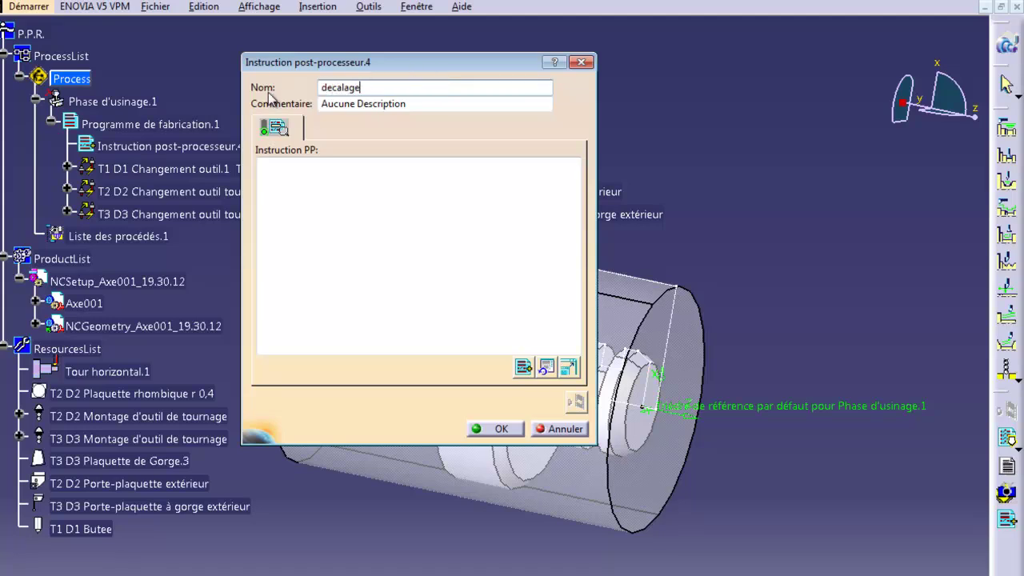
Step: Enter INSERT G52 X0 Z75 as the text of the decalage instruction and validate it
{"action": "left_click", "coordinate": [292, 173]}
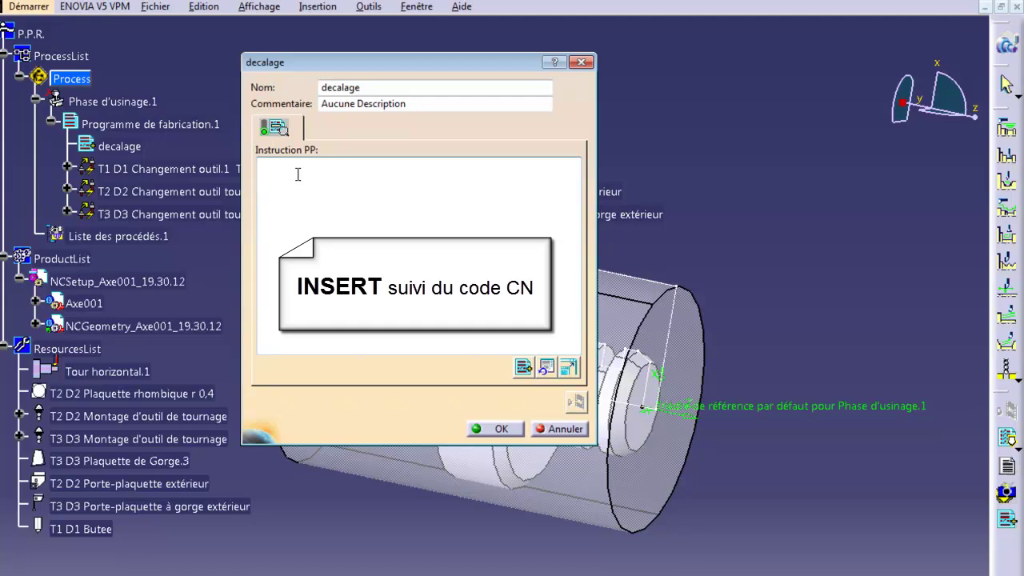
{"action": "type", "text": "INSERT"}
{"action": "type", "text": "G52 X0 Z"}
{"action": "type", "text": "75"}
{"action": "key", "text": "Return"}
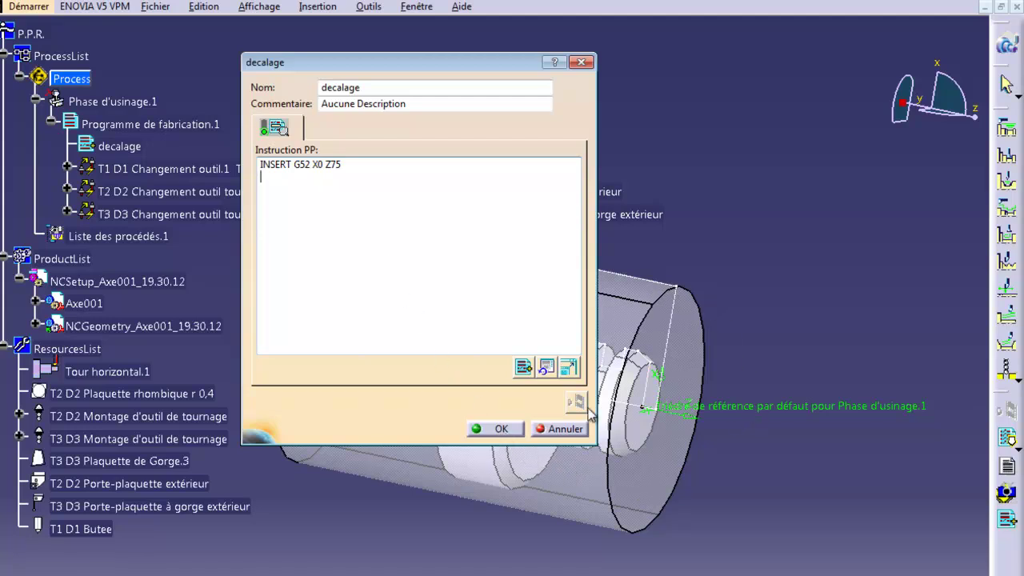
{"action": "left_click", "coordinate": [496, 430]}
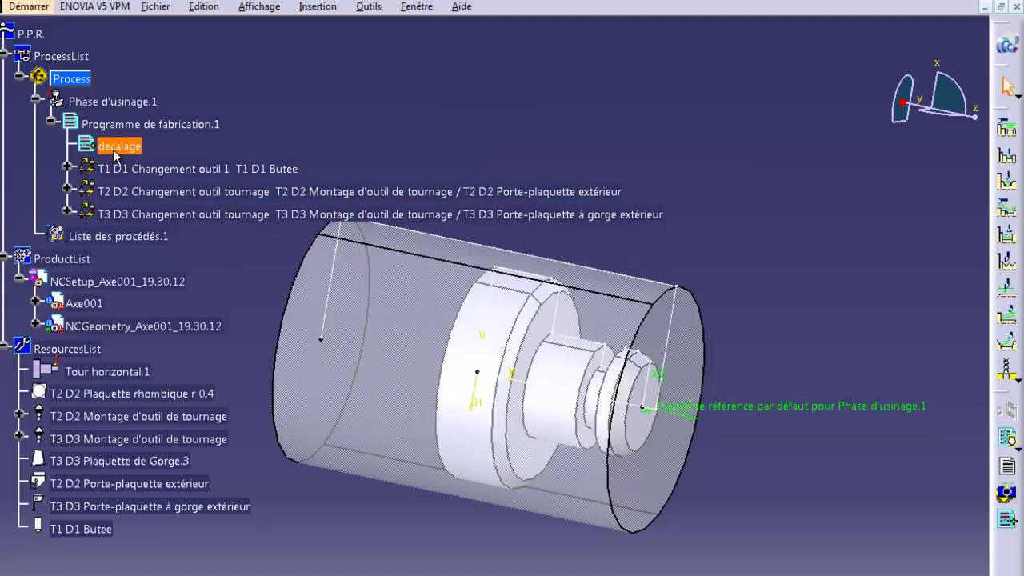
Step: Examine the operations under the T1 tool change and the placement of the decalage instruction in the manufacturing program
{"action": "left_click", "coordinate": [67, 167]}
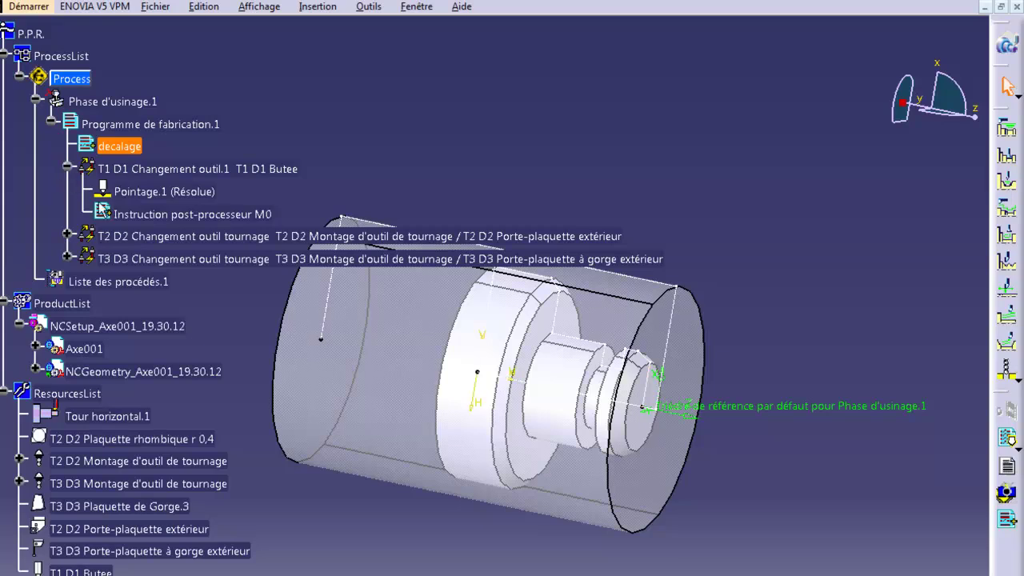
{"action": "left_click", "coordinate": [112, 214]}
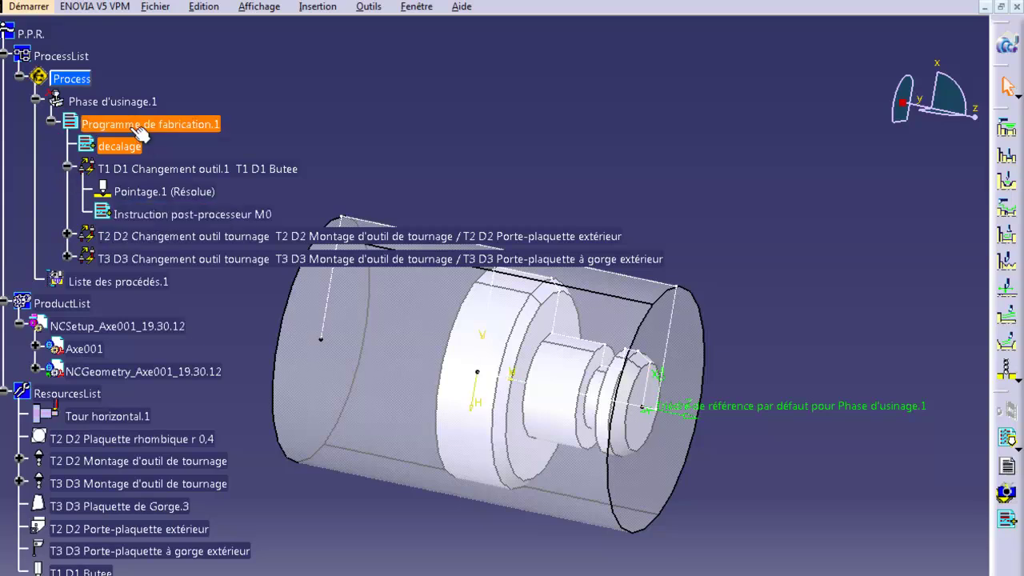
{"action": "left_click", "coordinate": [67, 169]}
{"action": "left_click", "coordinate": [164, 170]}
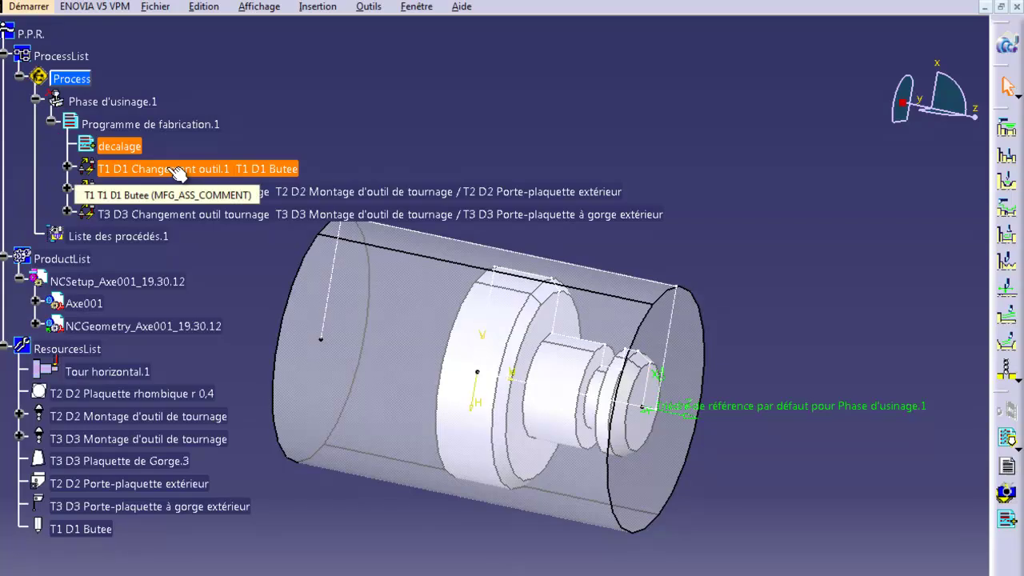
{"action": "left_click", "coordinate": [92, 103]}
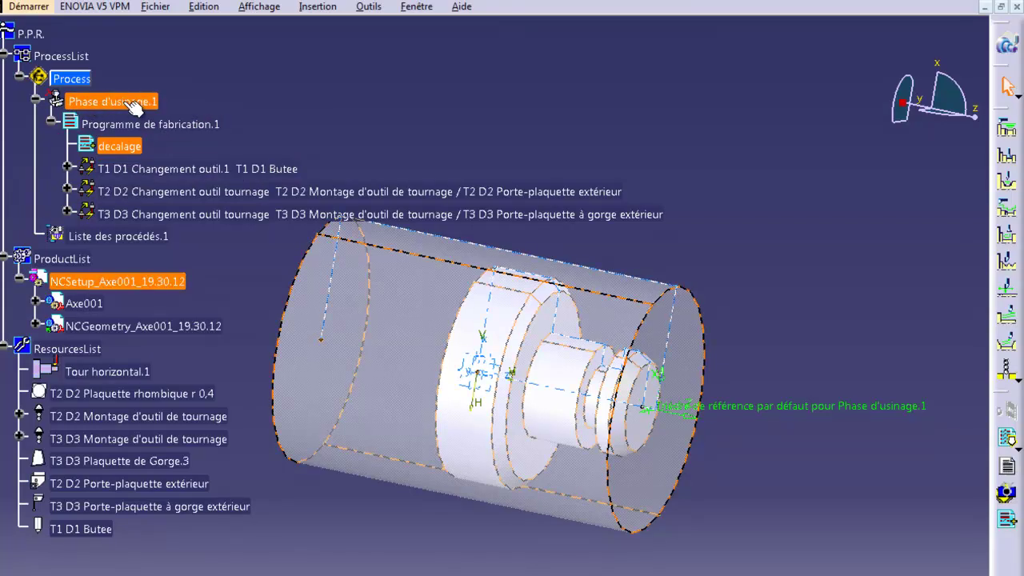
{"action": "left_click", "coordinate": [120, 149]}
{"action": "mouse_move", "coordinate": [124, 153]}
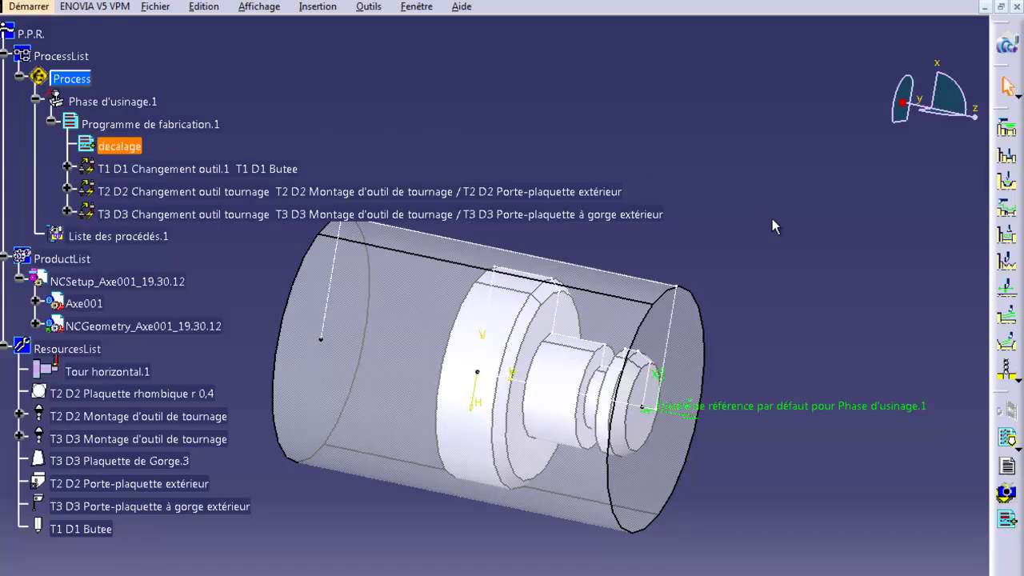
Step: Generate the NC code for Programme de fabrication.1 in interactive mode, with Code CN format and one file per program
{"action": "left_click", "coordinate": [1016, 447]}
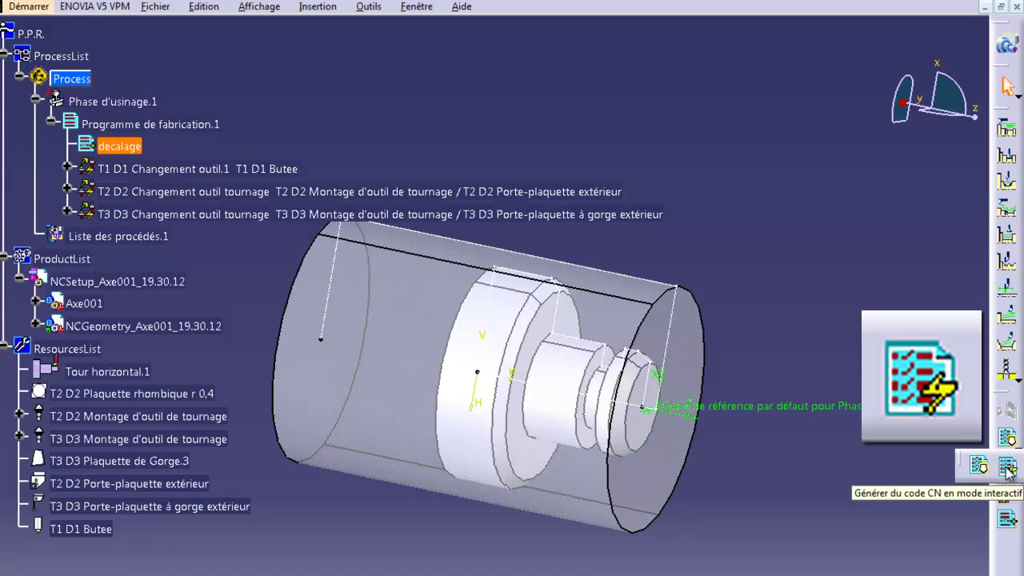
{"action": "left_click", "coordinate": [1006, 467]}
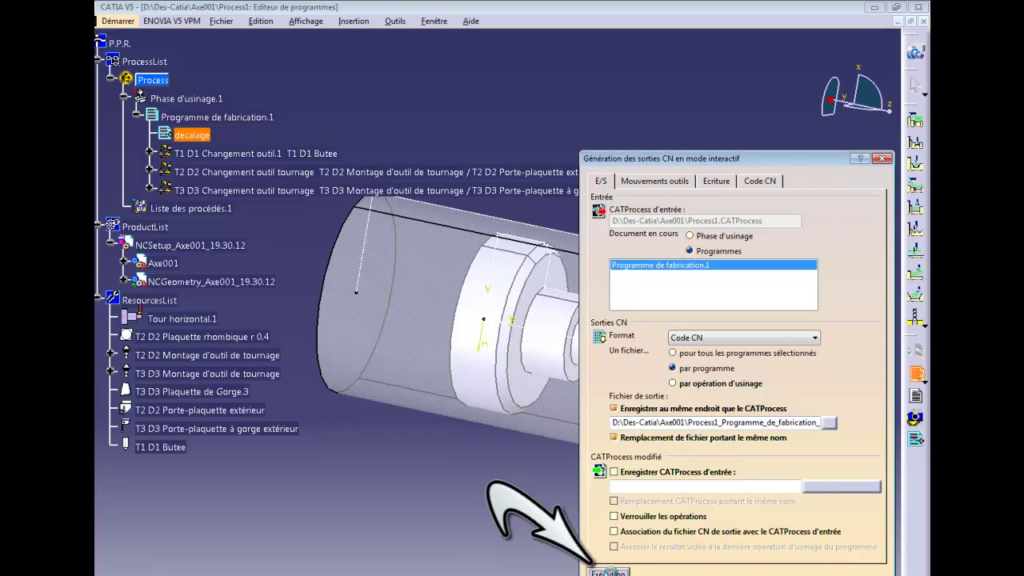
{"action": "left_click", "coordinate": [608, 573]}
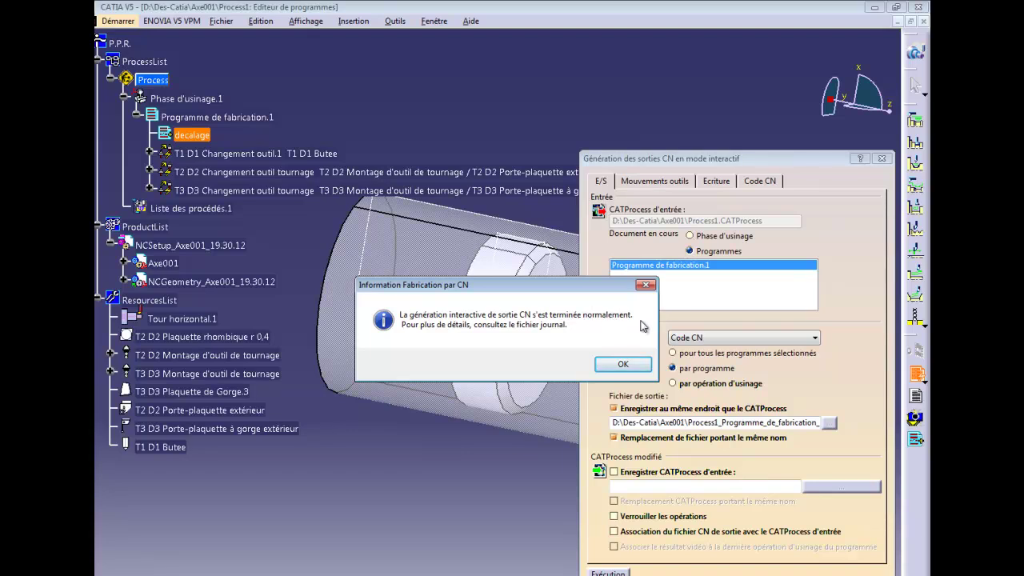
{"action": "left_click", "coordinate": [623, 365]}
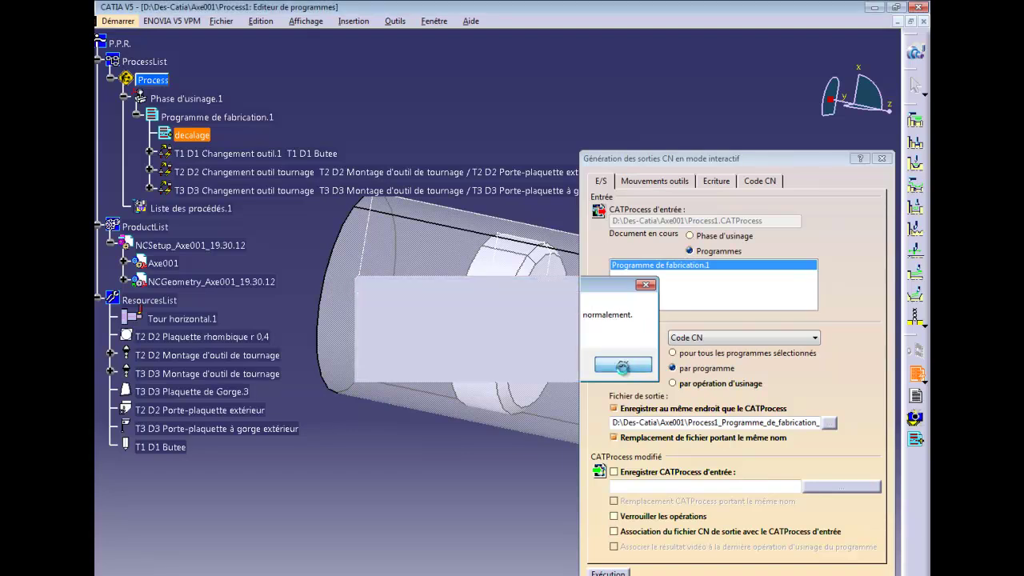
Step: Close the NC output generation, switch to the Axe001 folder in Windows Explorer, and examine Process1_Programme_de_fabrication_1.iso in Bloc-notes
{"action": "left_click", "coordinate": [866, 574]}
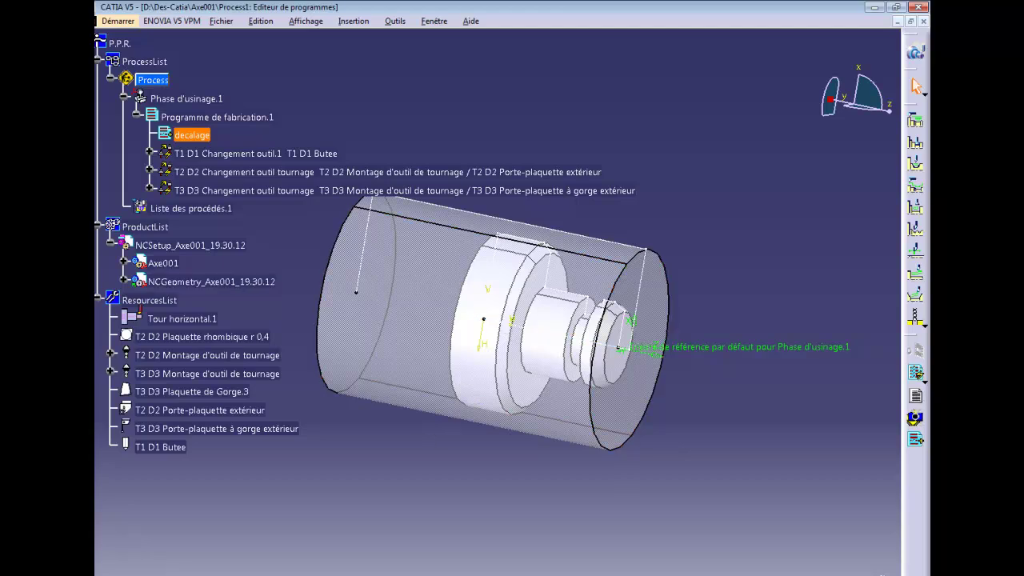
{"action": "key", "text": "alt+Tab"}
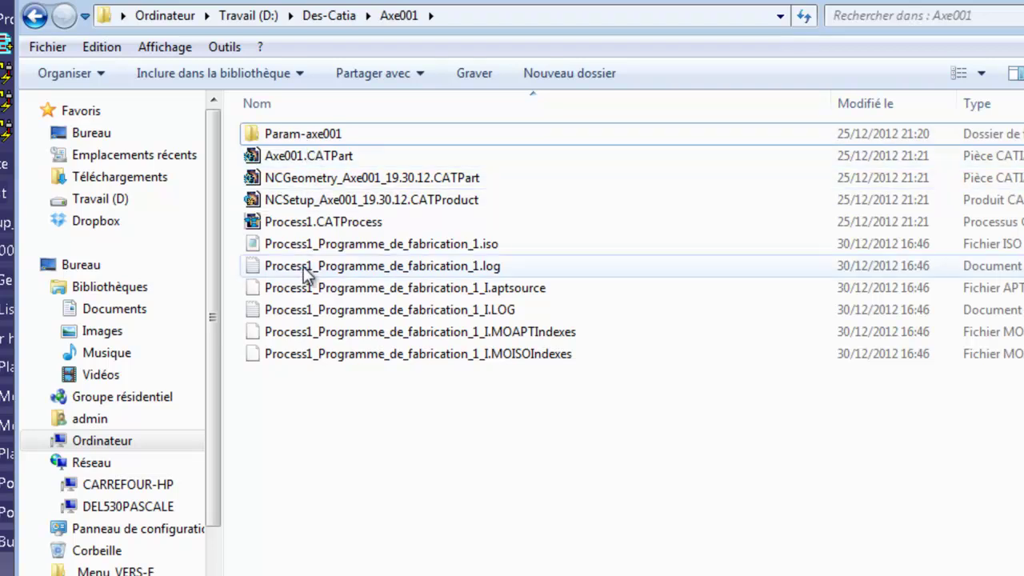
{"action": "left_click", "coordinate": [420, 249]}
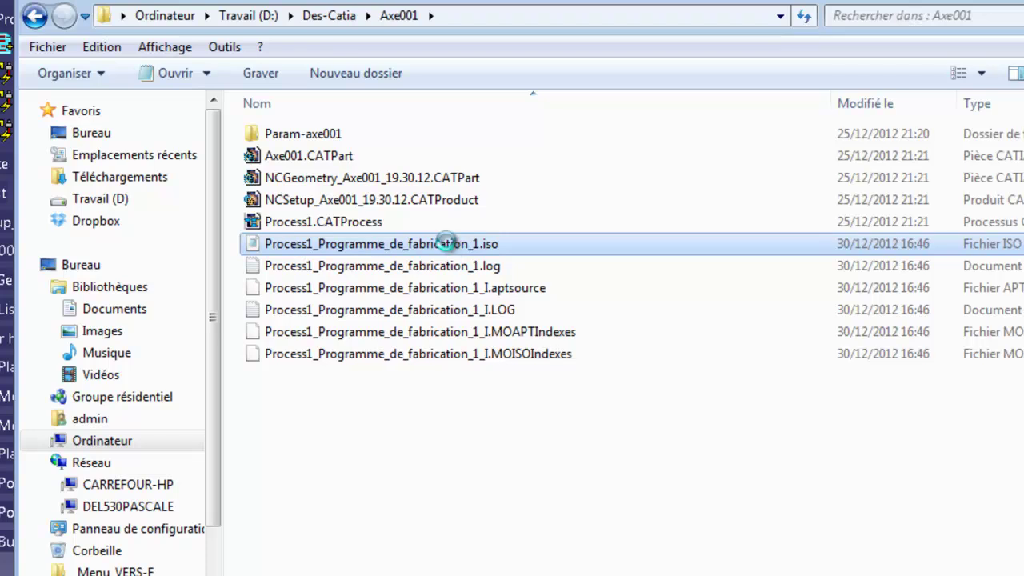
{"action": "right_click", "coordinate": [445, 243]}
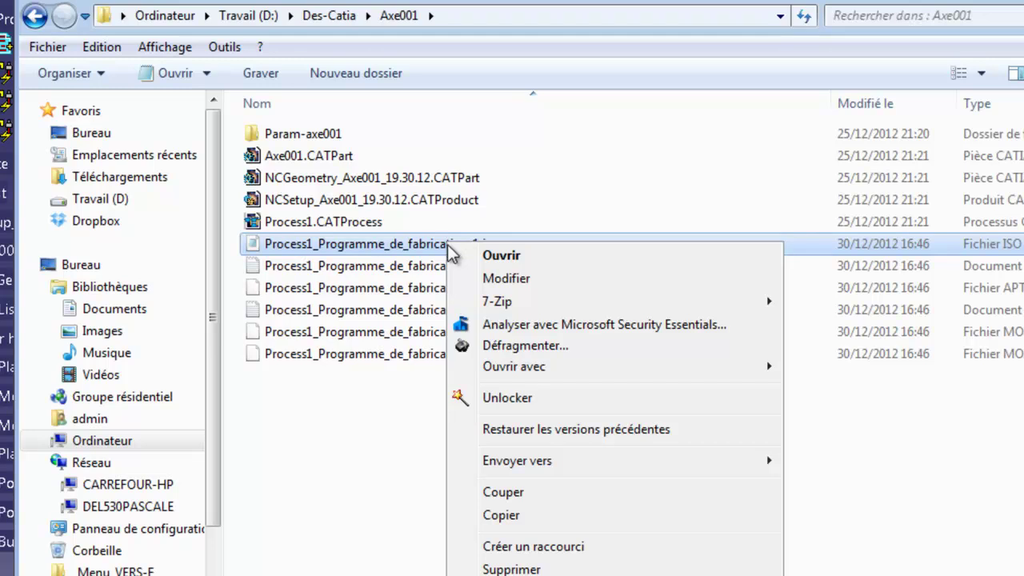
{"action": "mouse_move", "coordinate": [540, 370]}
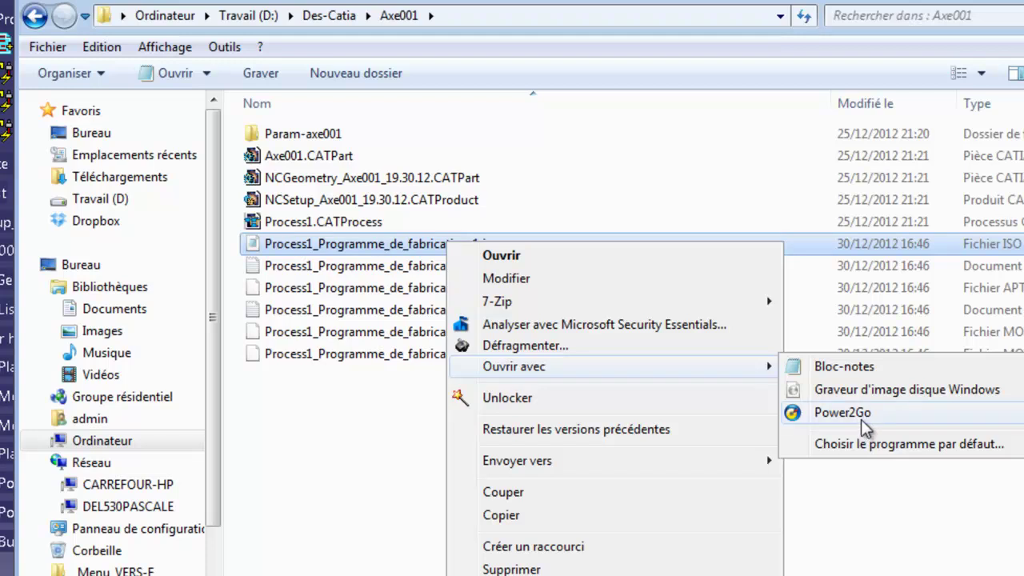
{"action": "left_click", "coordinate": [855, 366]}
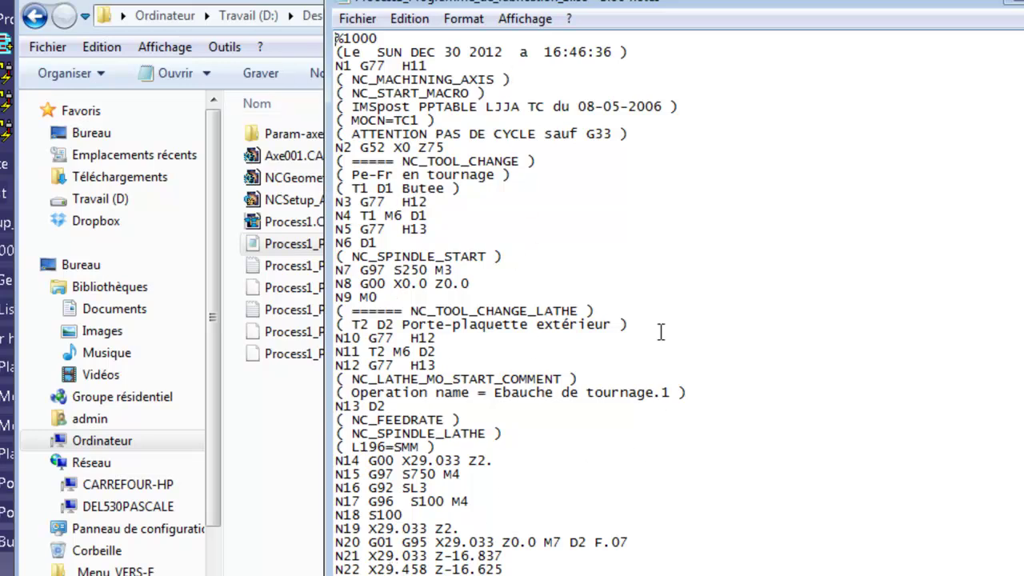
{"action": "left_click", "coordinate": [1014, 3]}
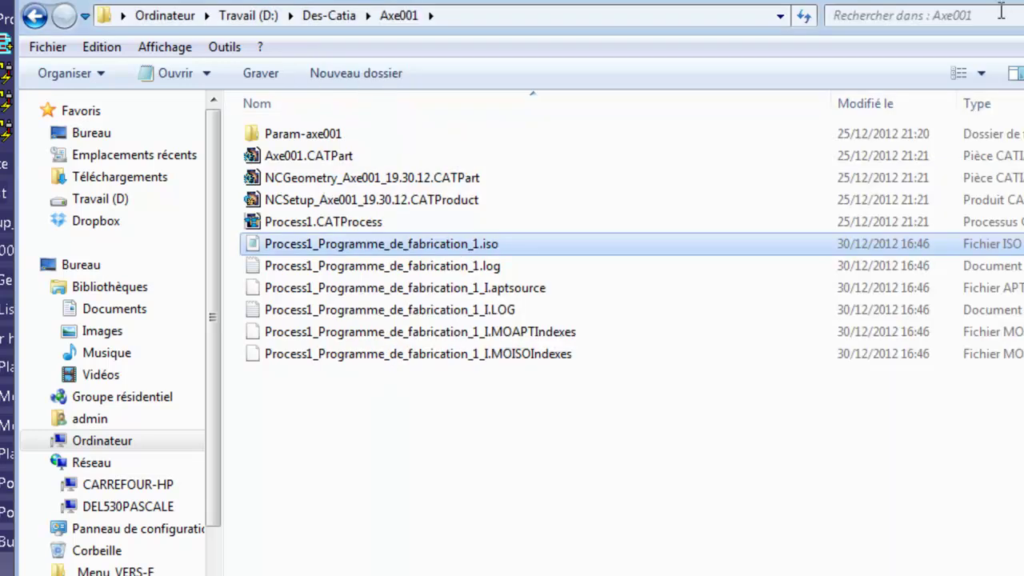
{"action": "key", "text": "alt+F4"}
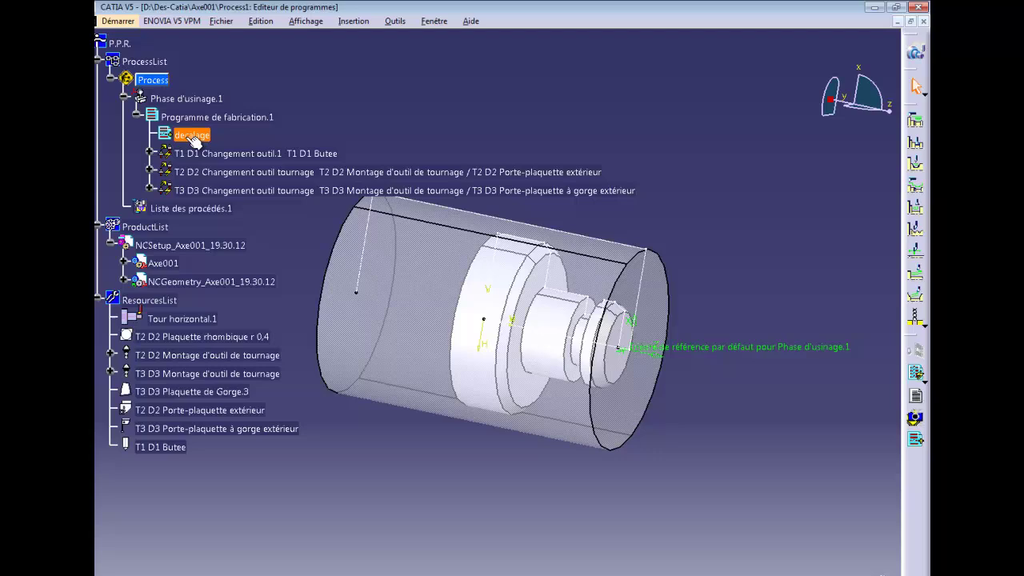
Step: Expand the T1, T2 and T3 tool changes under Programme de fabrication.1 to review their machining operations
{"action": "mouse_move", "coordinate": [194, 140]}
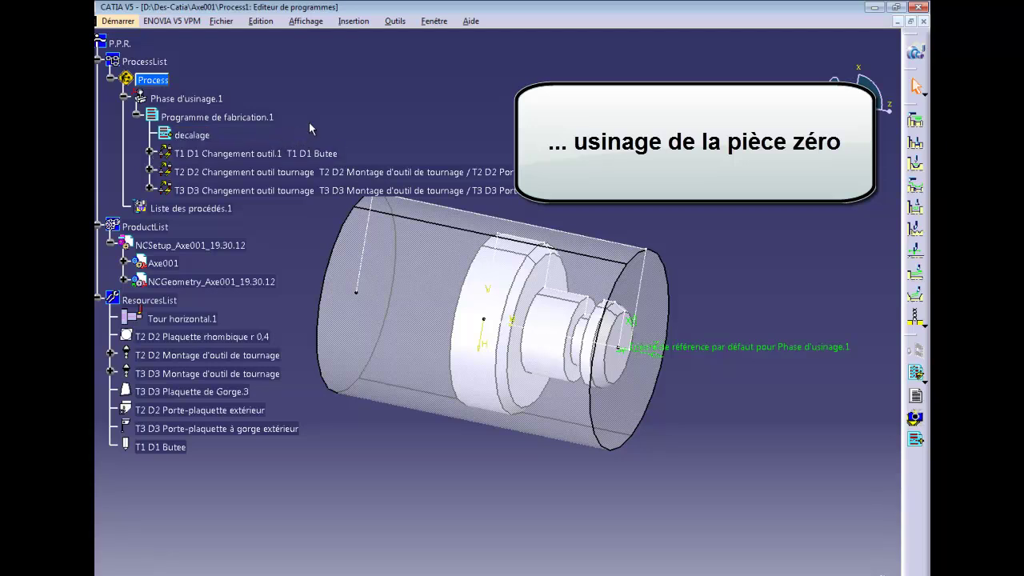
{"action": "left_click", "coordinate": [149, 153]}
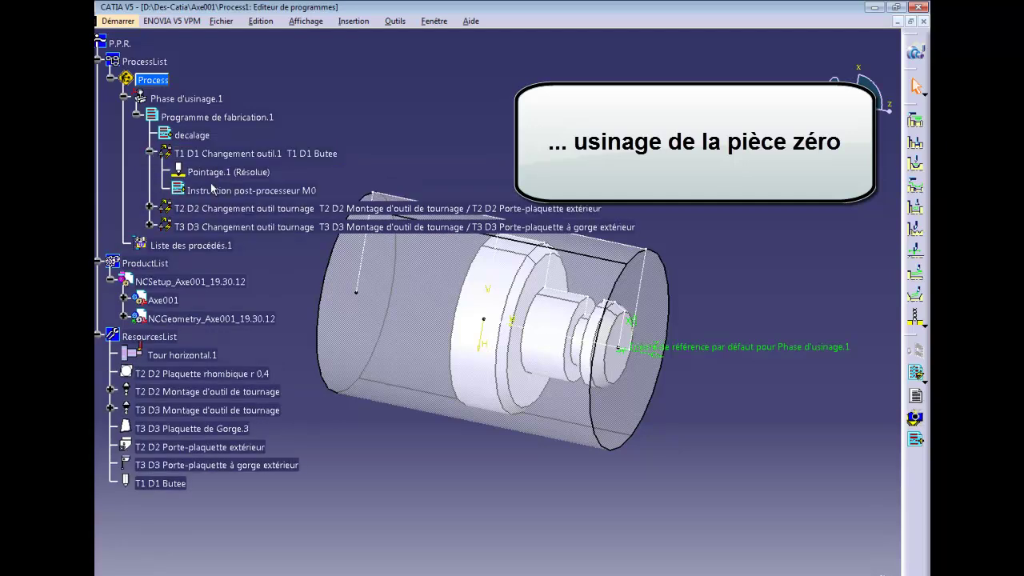
{"action": "left_click", "coordinate": [148, 208]}
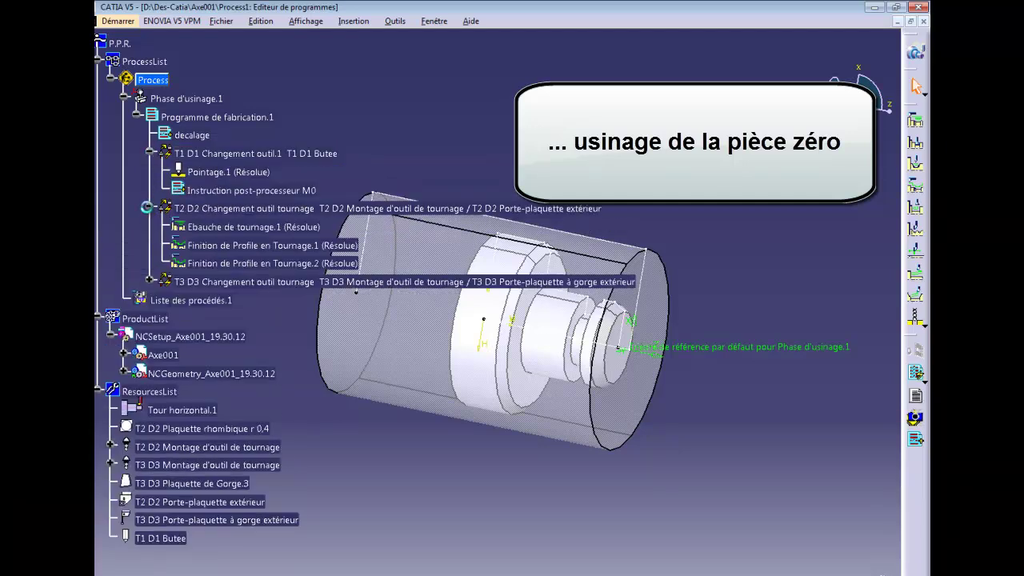
{"action": "left_click", "coordinate": [149, 282]}
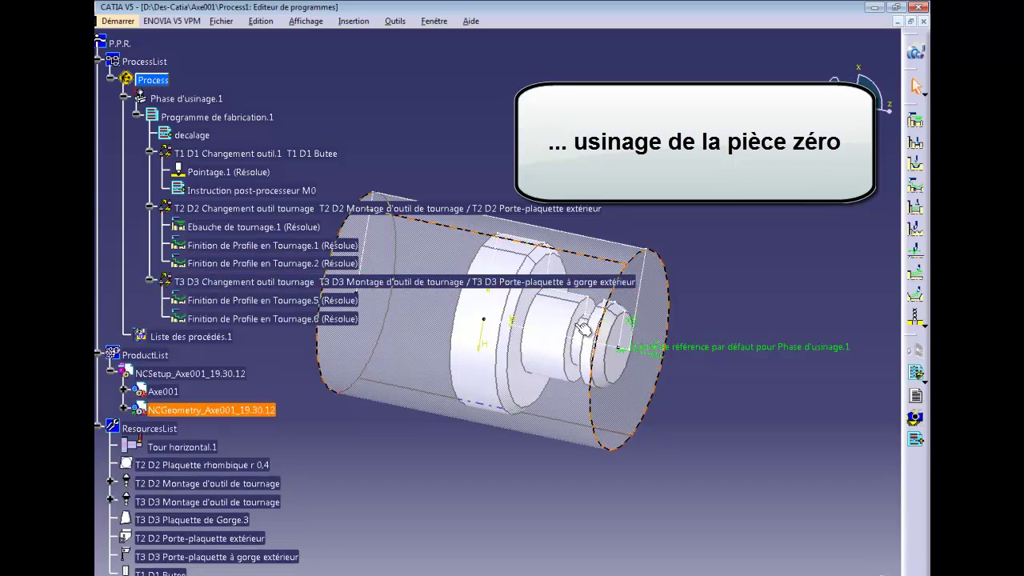
Step: Set the maximum depth of cut of the Ebauche de tournage.1 roughing operation to 2 mm
{"action": "double_click", "coordinate": [248, 228]}
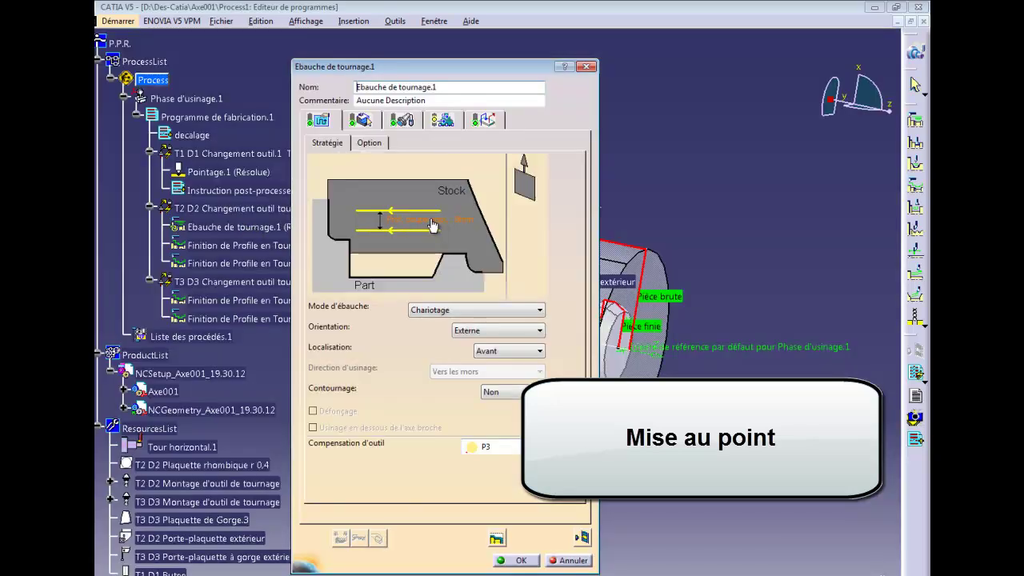
{"action": "double_click", "coordinate": [439, 227]}
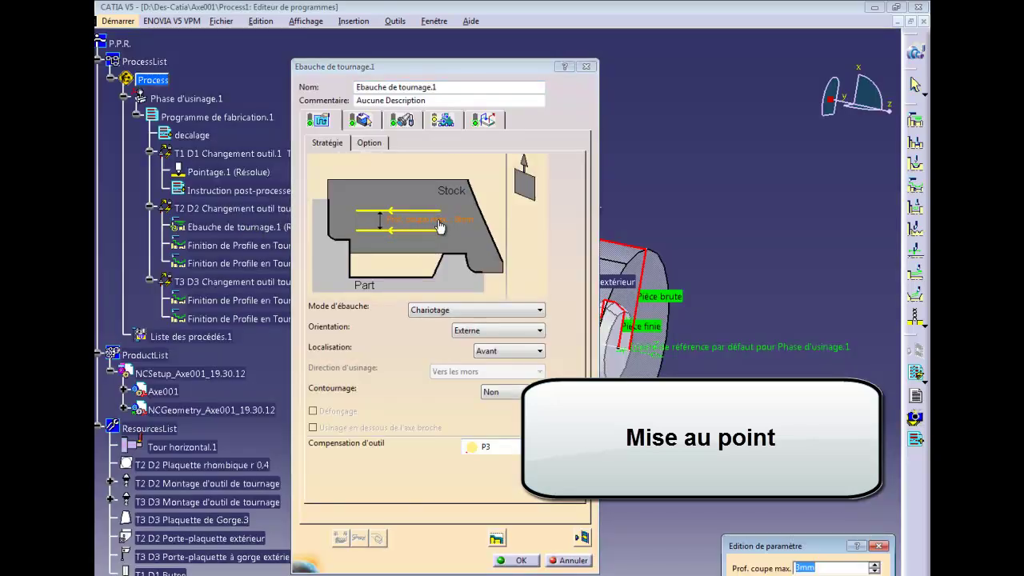
{"action": "type", "text": "2"}
{"action": "key", "text": "Return"}
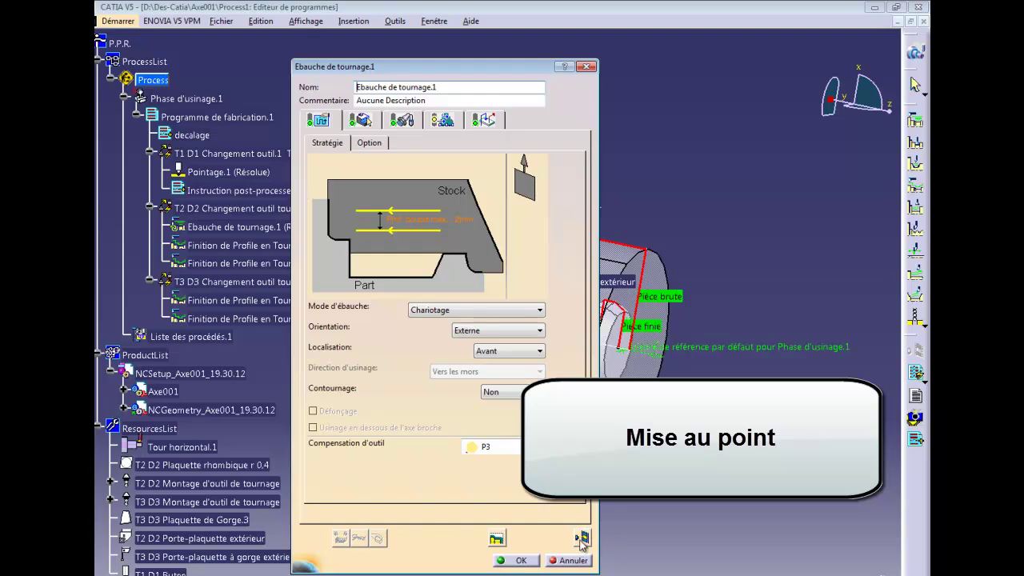
Step: Compute and replay the tool path of Ebauche de tournage.1, and validate the operation
{"action": "left_click", "coordinate": [582, 539]}
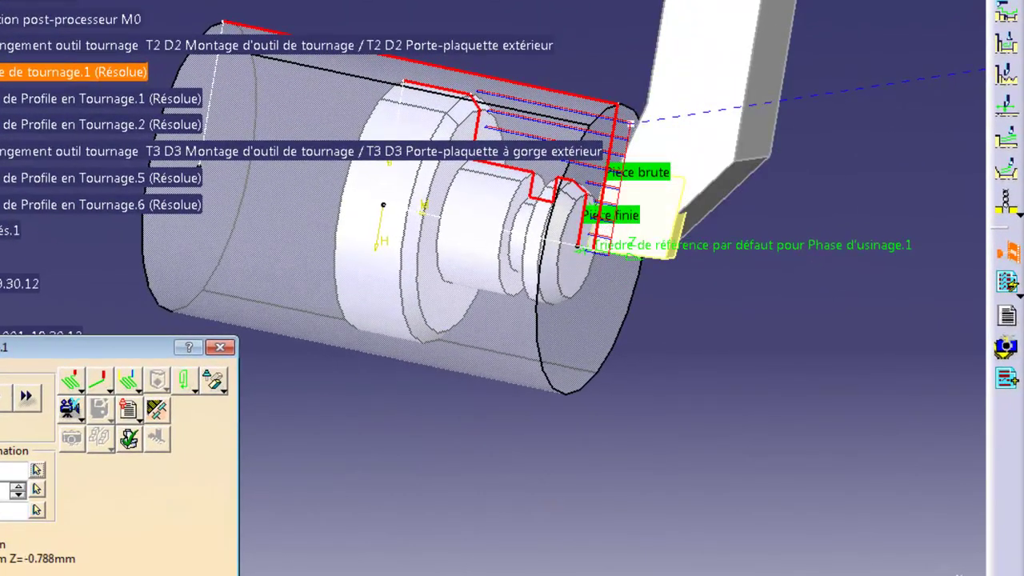
{"action": "left_click", "coordinate": [118, 574]}
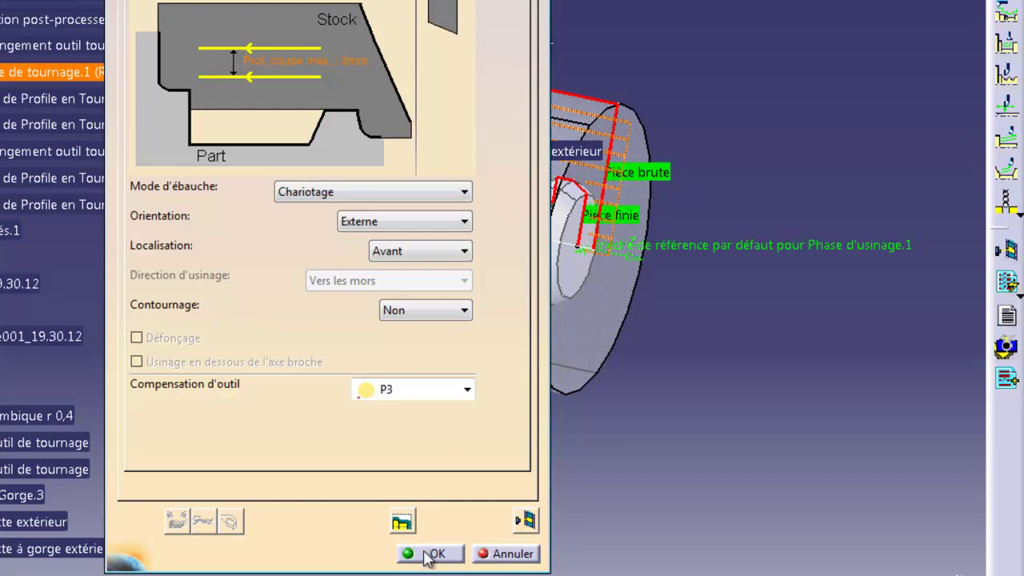
{"action": "left_click", "coordinate": [432, 554]}
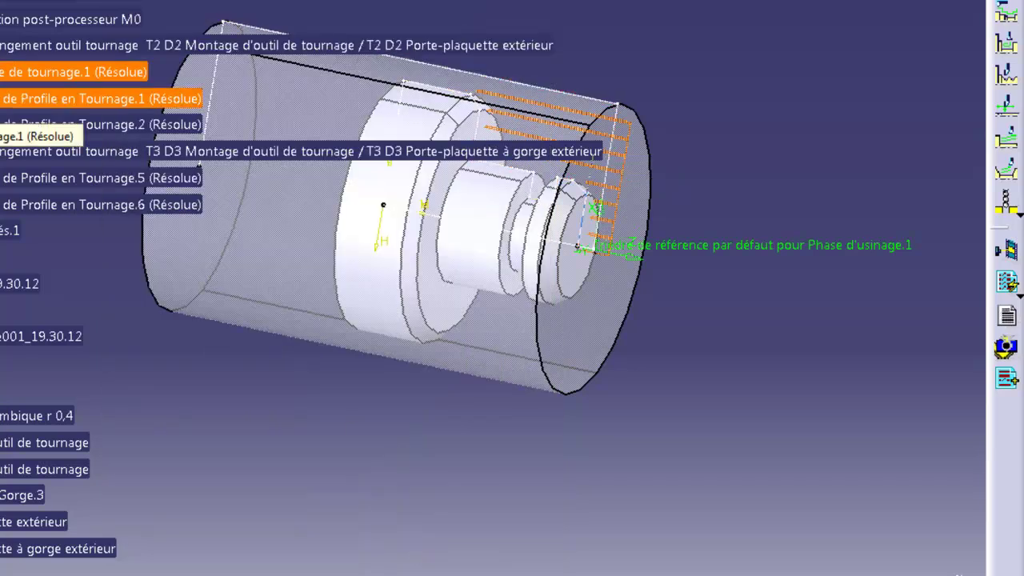
Step: Regenerate the NC code for Programme de fabrication.1 in interactive mode, with Code CN format and one file per program
{"action": "left_click", "coordinate": [1009, 287]}
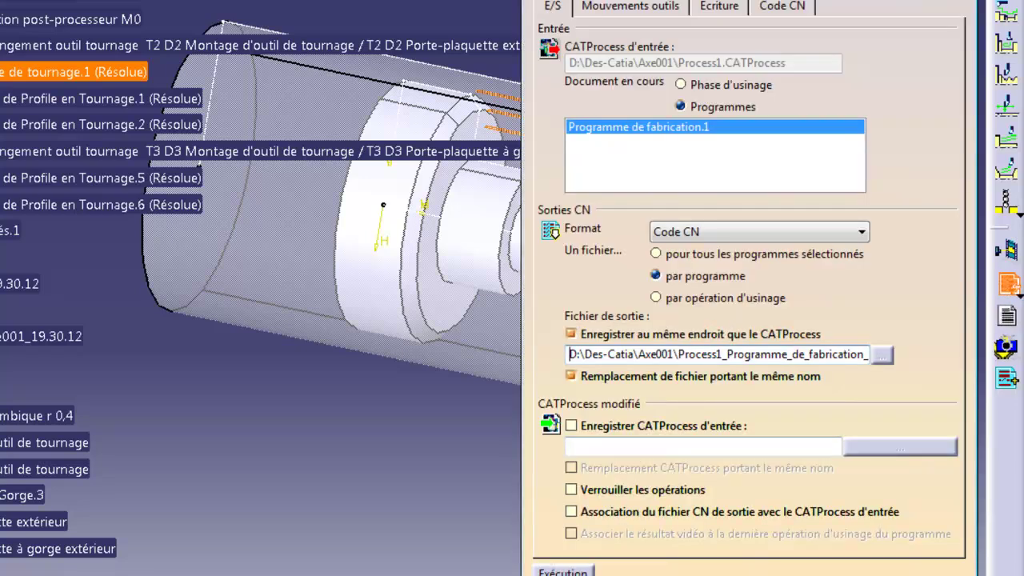
{"action": "left_click", "coordinate": [560, 572]}
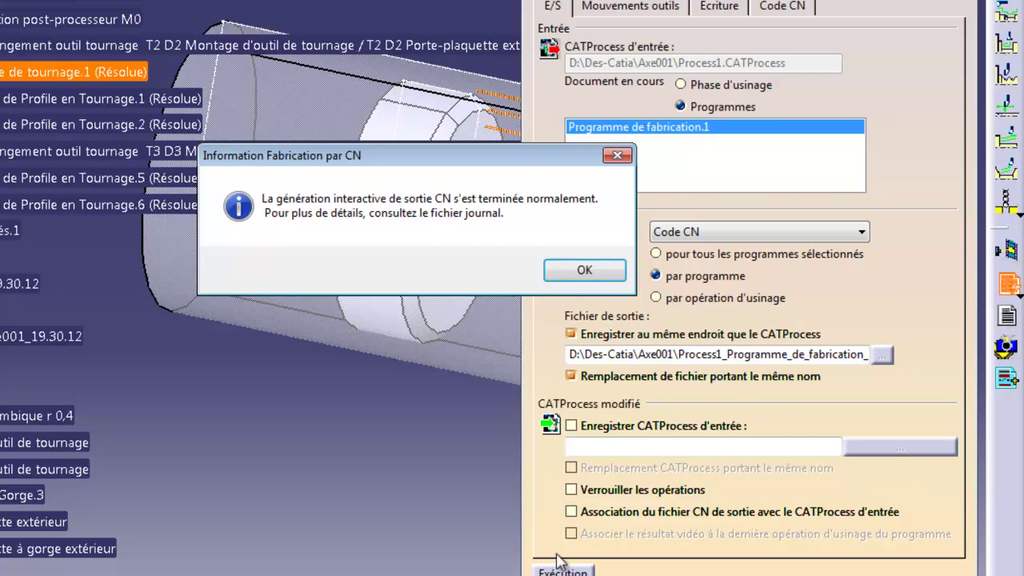
{"action": "left_click", "coordinate": [586, 272]}
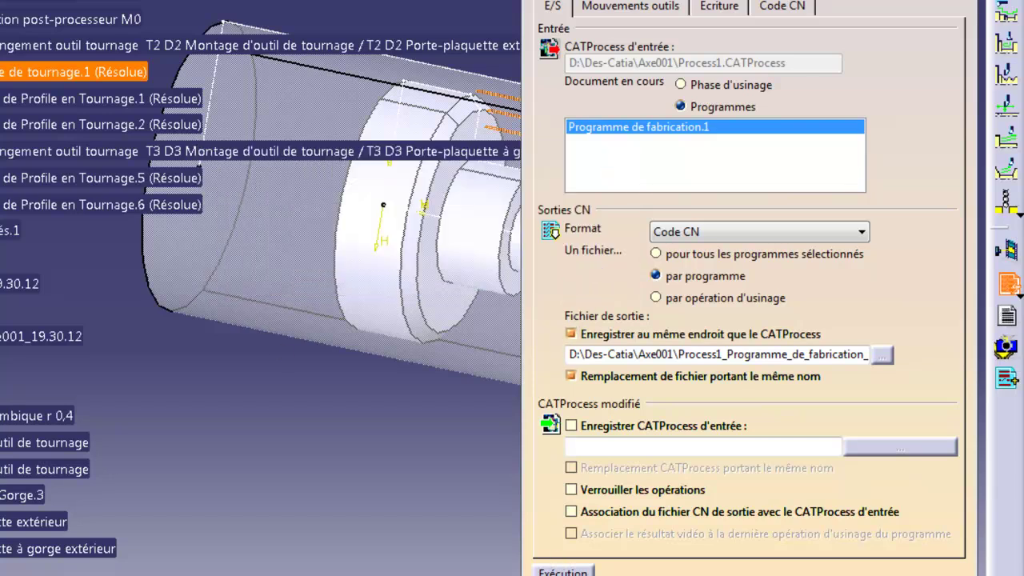
{"action": "left_click", "coordinate": [932, 574]}
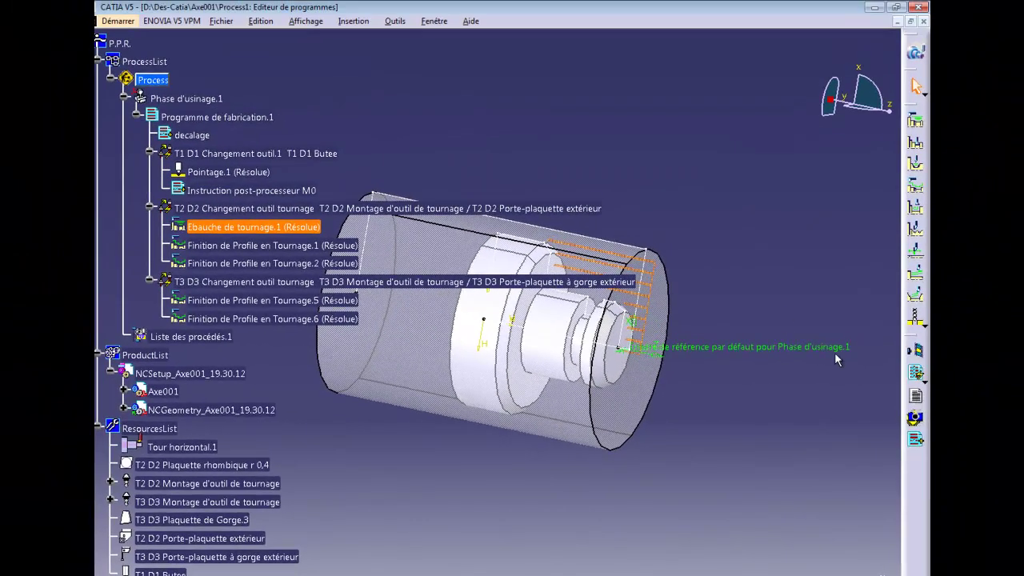
Step: Open Esquisse.1 of Révolution.1 in the Corps principal of NCGeometry_Axe001_19.30.12 for editing
{"action": "left_click", "coordinate": [269, 303], "text": "ctrl"}
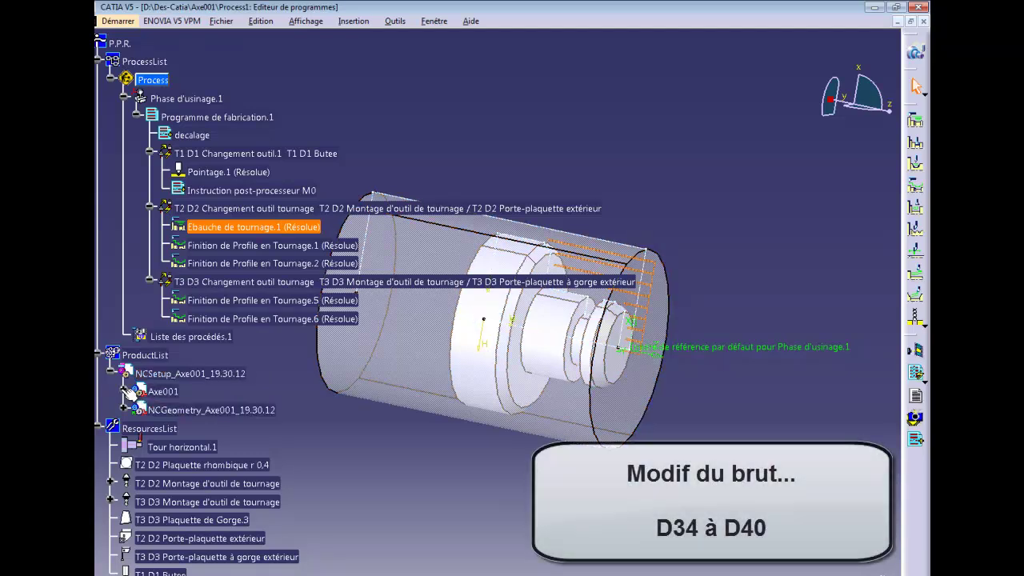
{"action": "left_click", "coordinate": [125, 391]}
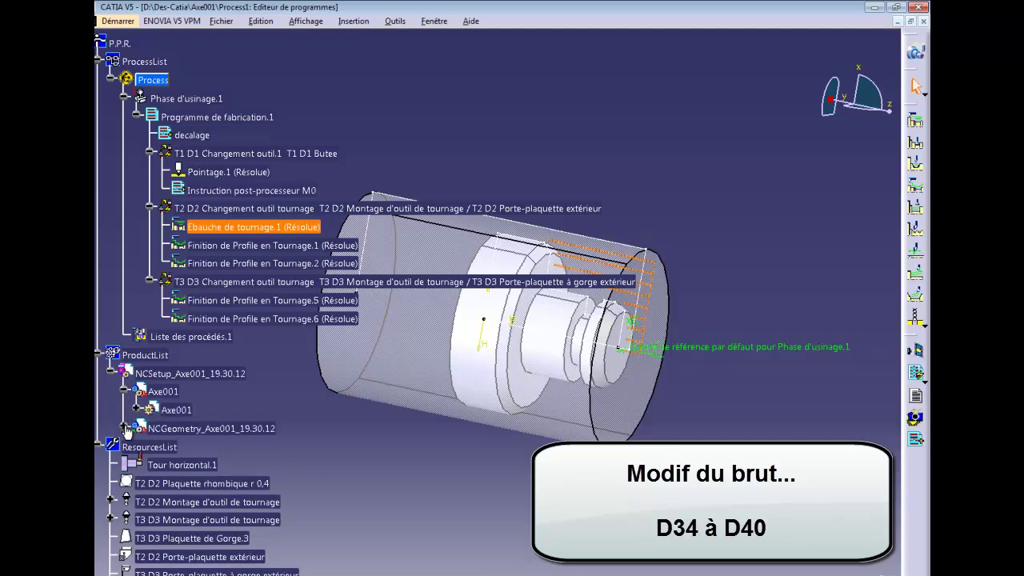
{"action": "left_click", "coordinate": [124, 428]}
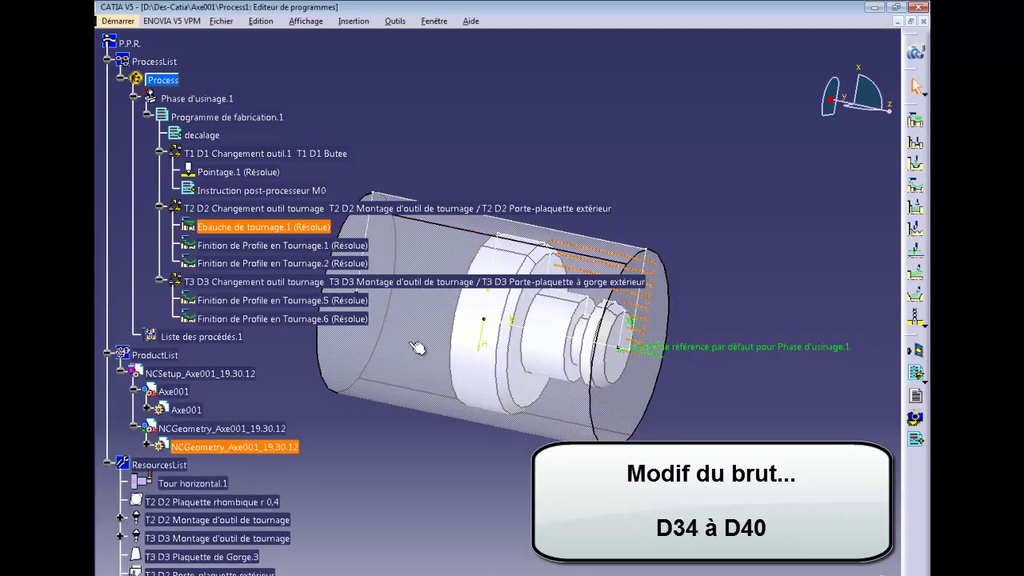
{"action": "left_click", "coordinate": [144, 439]}
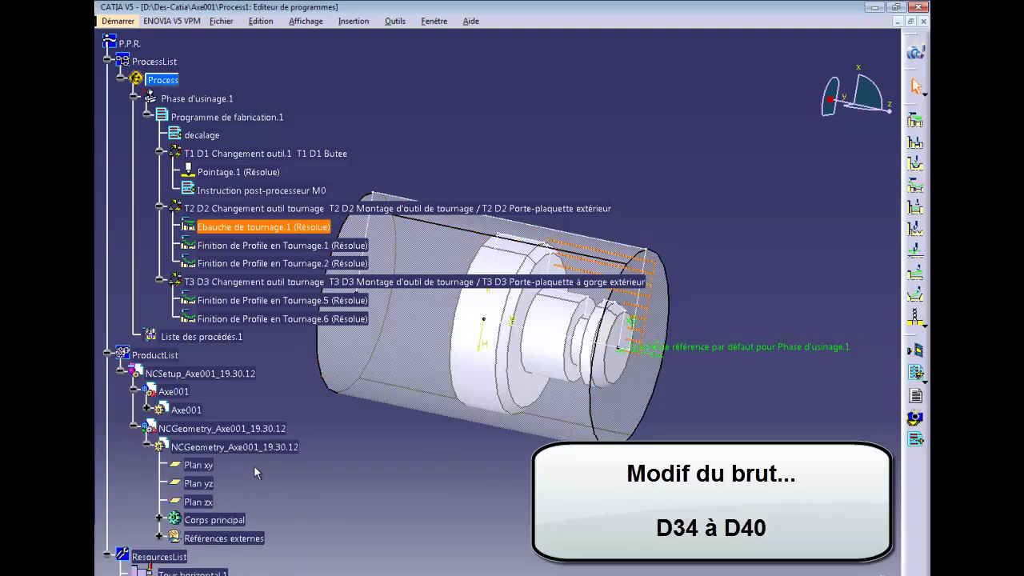
{"action": "left_click", "coordinate": [212, 519]}
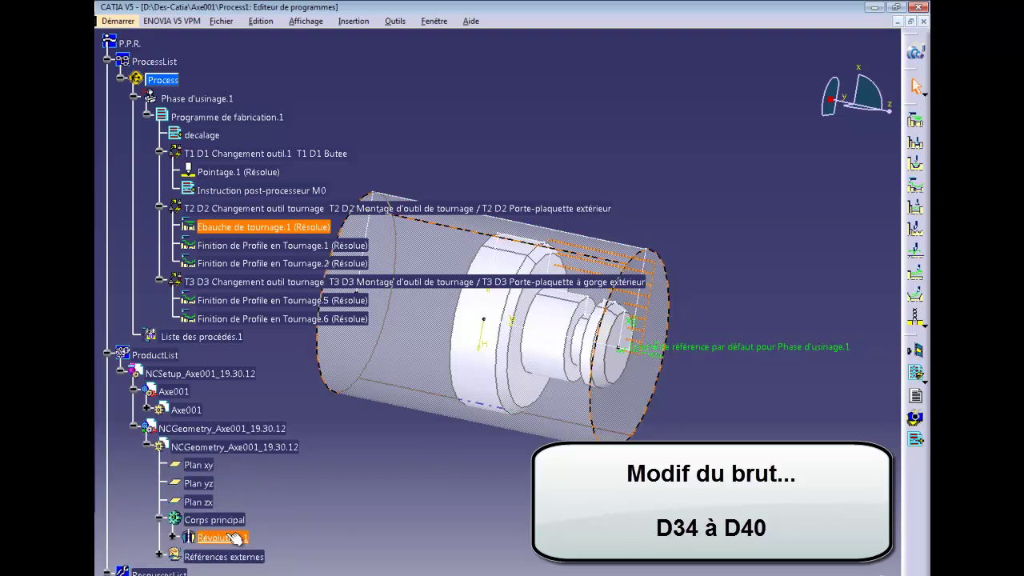
{"action": "left_click", "coordinate": [172, 537]}
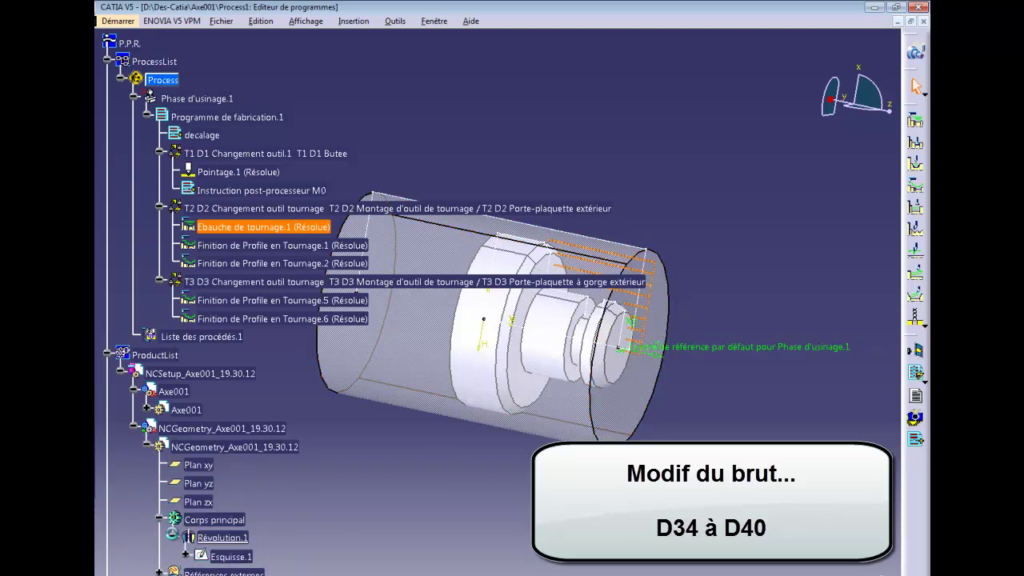
{"action": "left_click", "coordinate": [231, 556]}
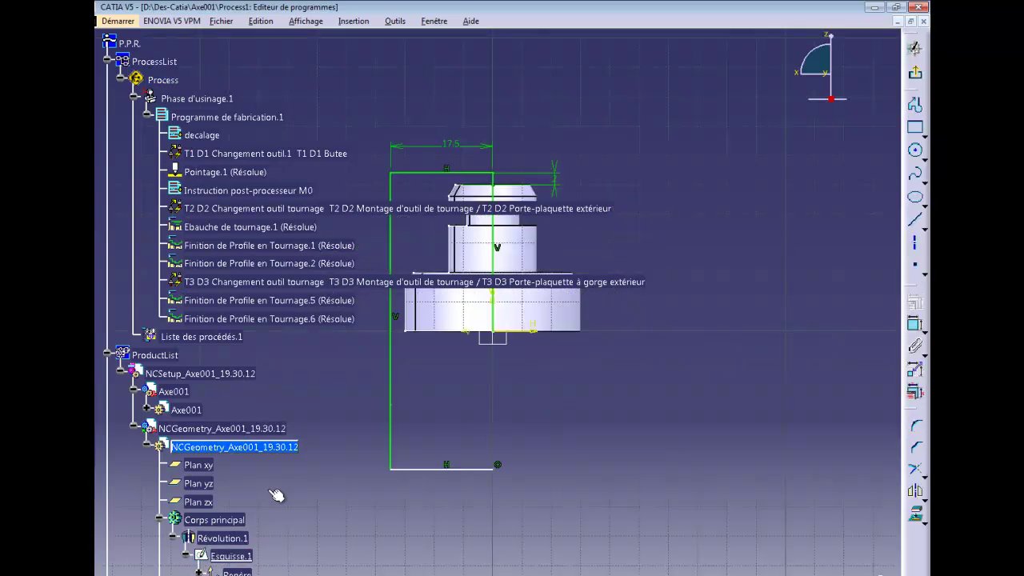
Step: Set the stock profile's horizontal radius dimension to 20 mm and exit the sketch
{"action": "double_click", "coordinate": [456, 153]}
{"action": "type", "text": "2"}
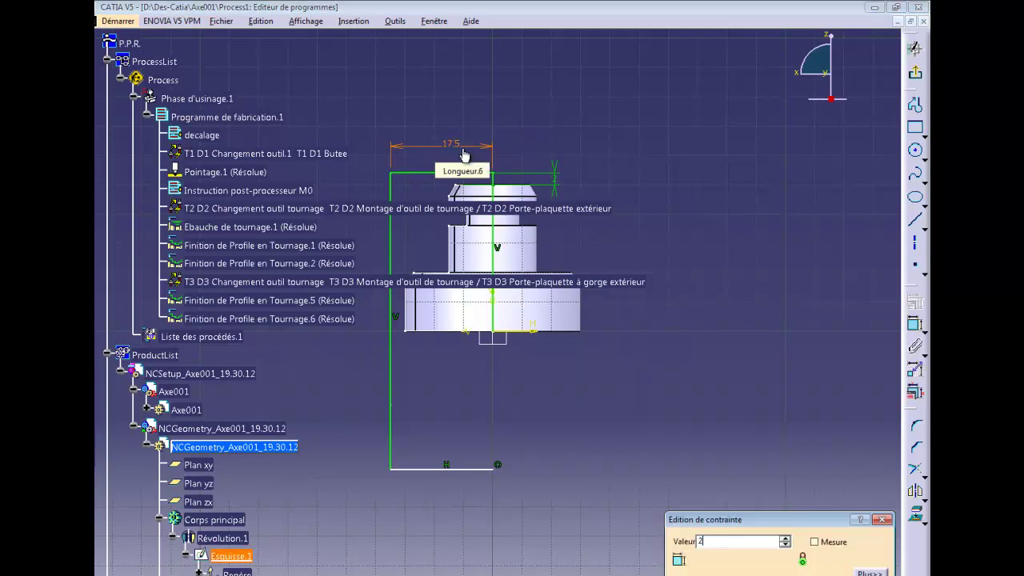
{"action": "type", "text": "0"}
{"action": "key", "text": "Return"}
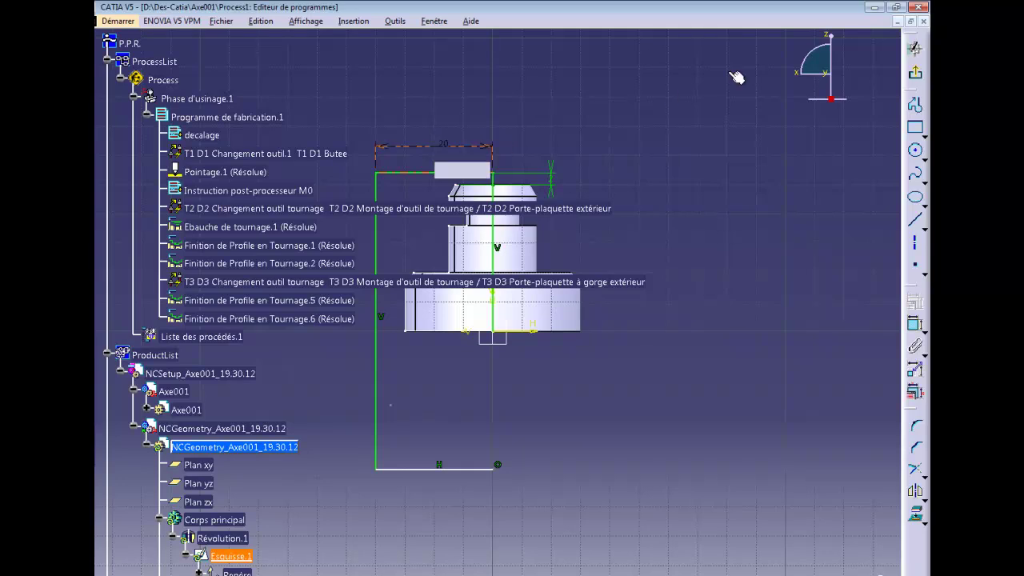
{"action": "left_click", "coordinate": [918, 50]}
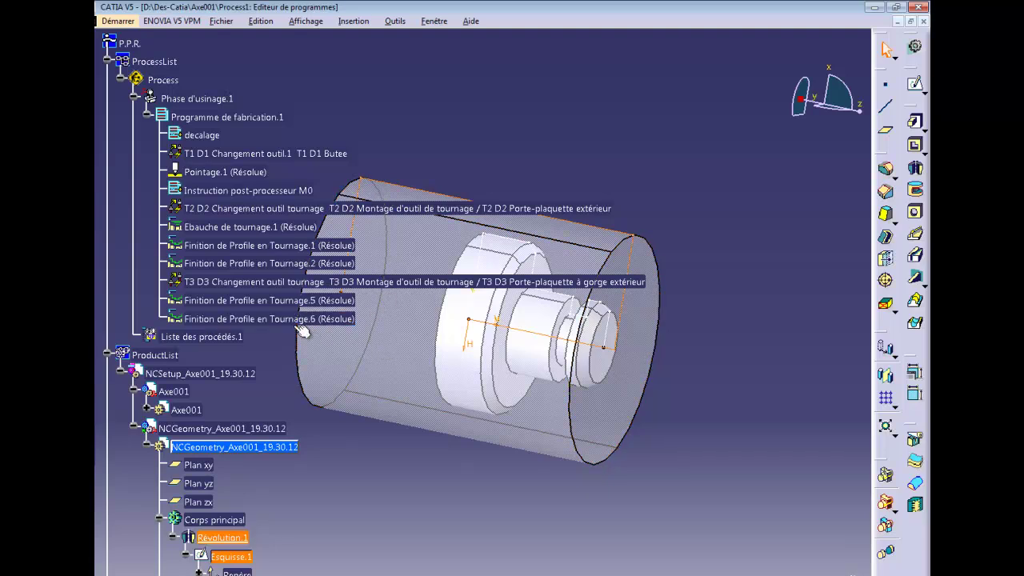
Step: Collapse the NCGeometry branch, reactivate the machining process, and expand Programme de fabrication.1 to show its operations
{"action": "left_click", "coordinate": [133, 429]}
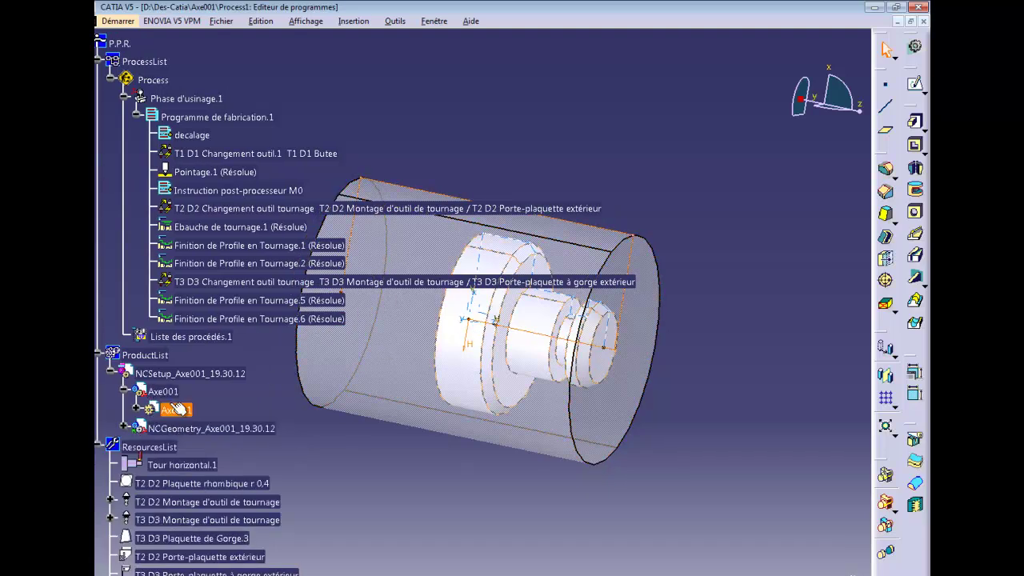
{"action": "left_click", "coordinate": [186, 116]}
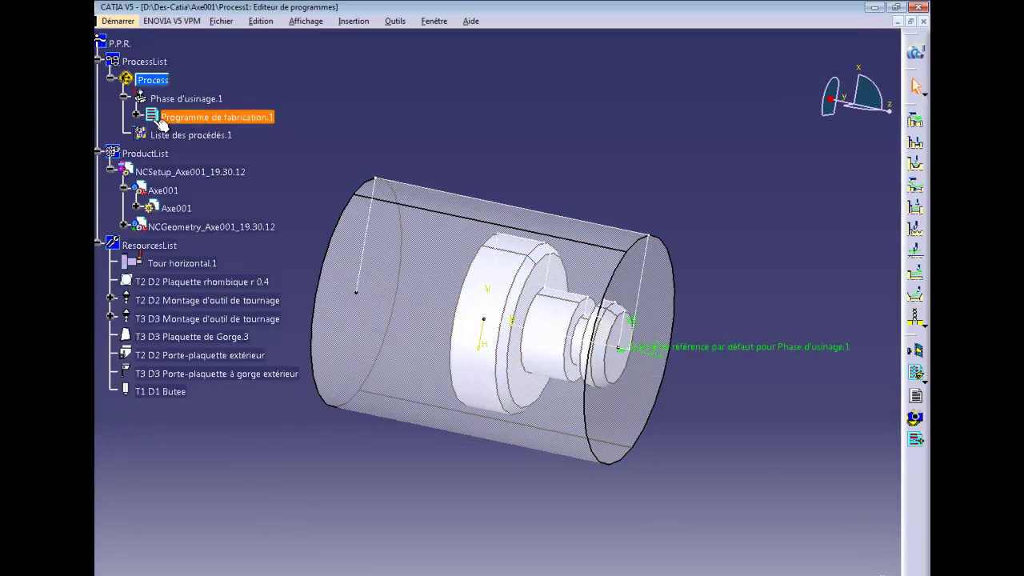
{"action": "left_click", "coordinate": [137, 117]}
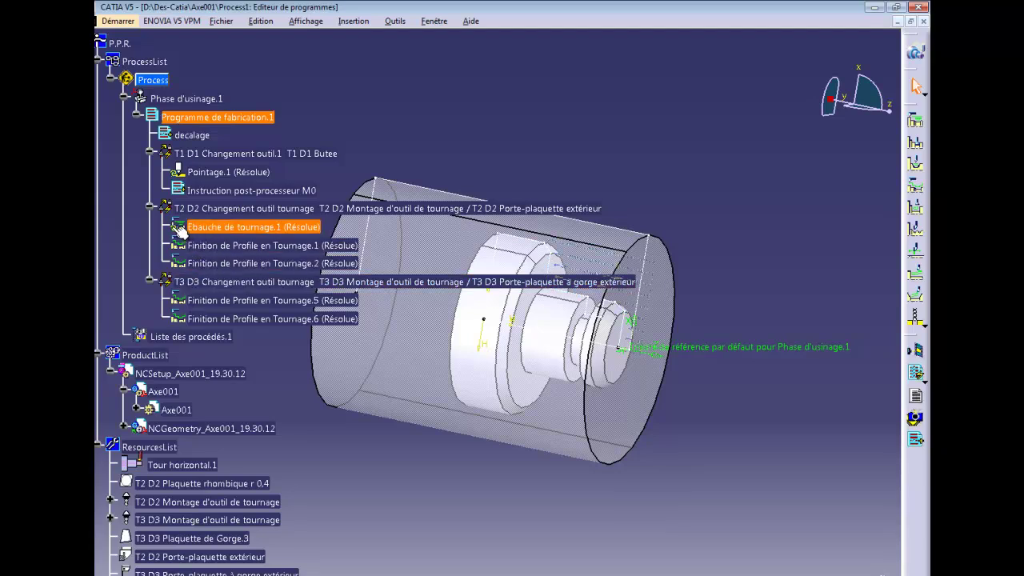
Step: Recompute the Ebauche de tournage.1 roughing tool path for the enlarged stock, replay its simulation, and accept the operation
{"action": "left_click", "coordinate": [230, 229]}
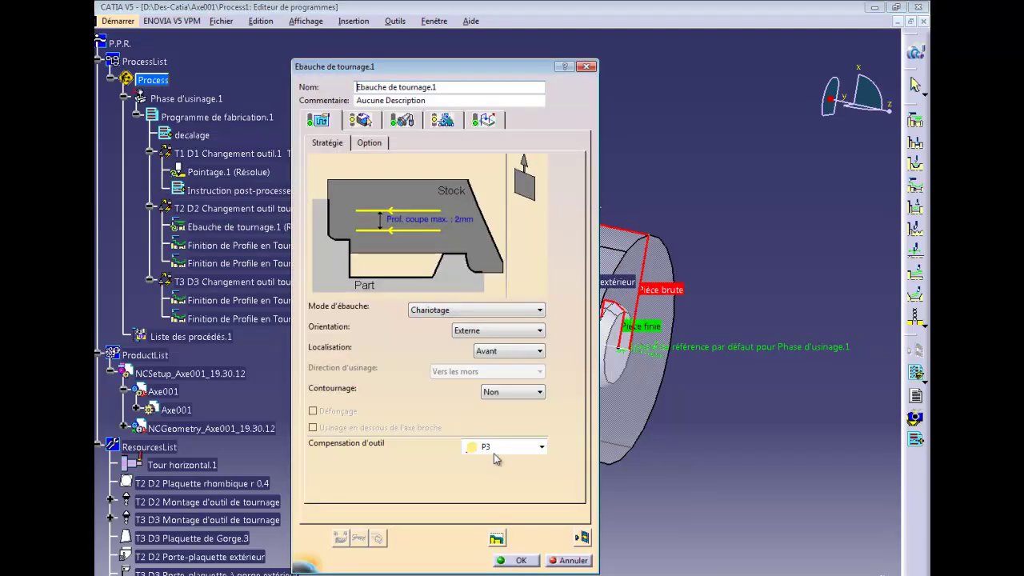
{"action": "left_click", "coordinate": [583, 539]}
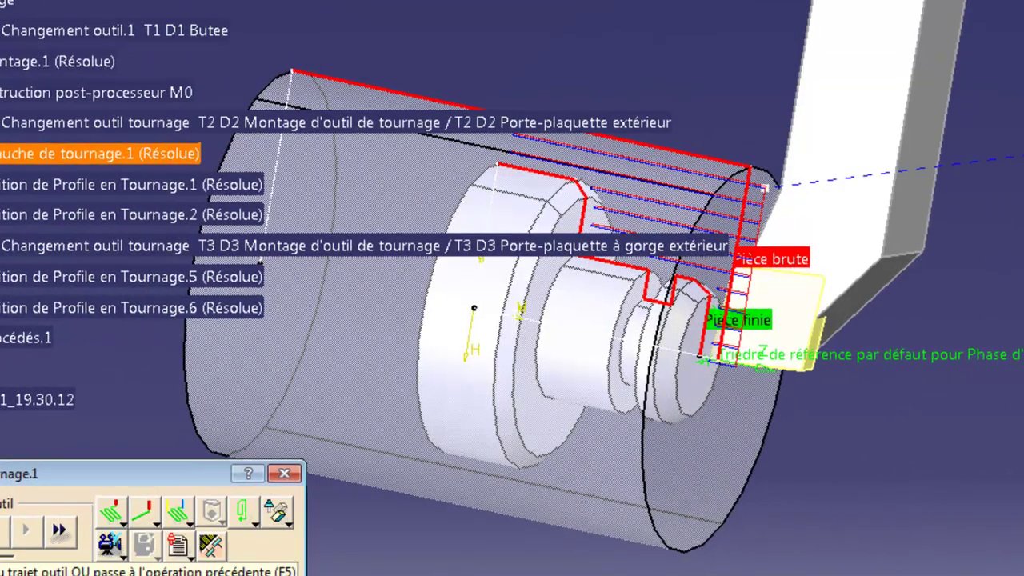
{"action": "left_click", "coordinate": [0, 534]}
{"action": "left_click", "coordinate": [24, 537]}
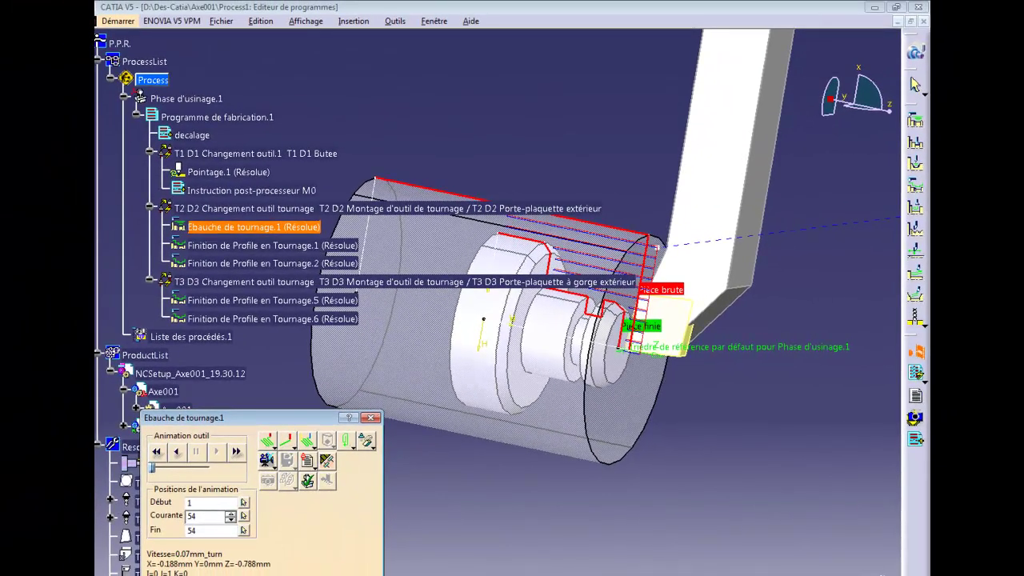
{"action": "left_click", "coordinate": [284, 474]}
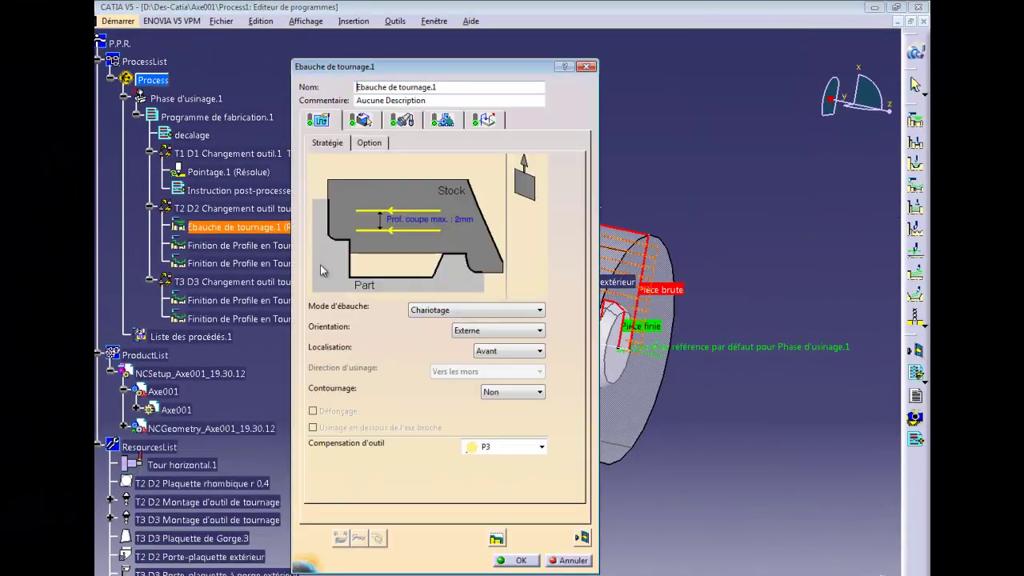
{"action": "left_click", "coordinate": [505, 562]}
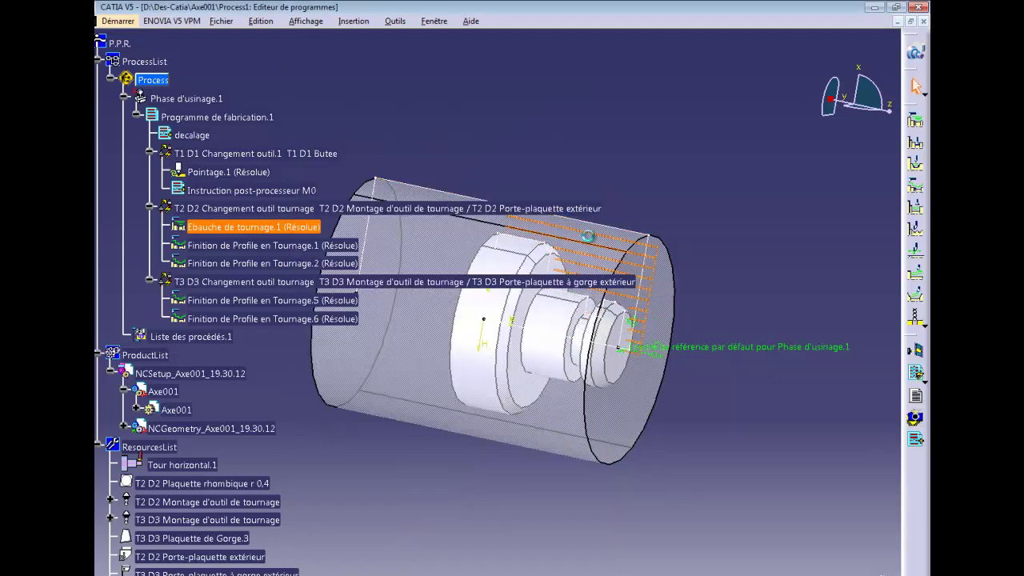
Step: Recompute and replay the tool path of the Pointage.1 operation, and accept the operation
{"action": "left_click", "coordinate": [263, 172]}
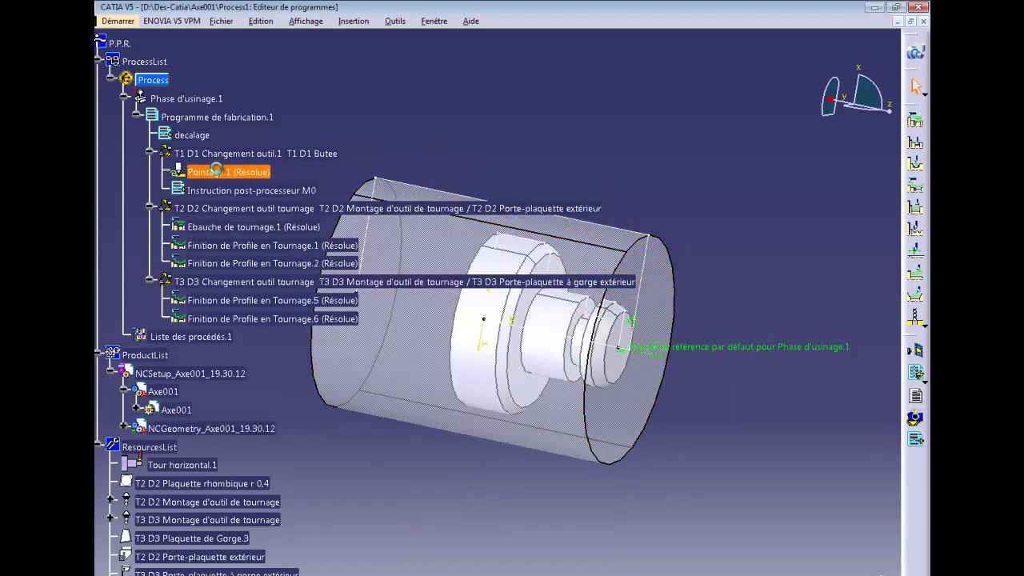
{"action": "left_click", "coordinate": [596, 395]}
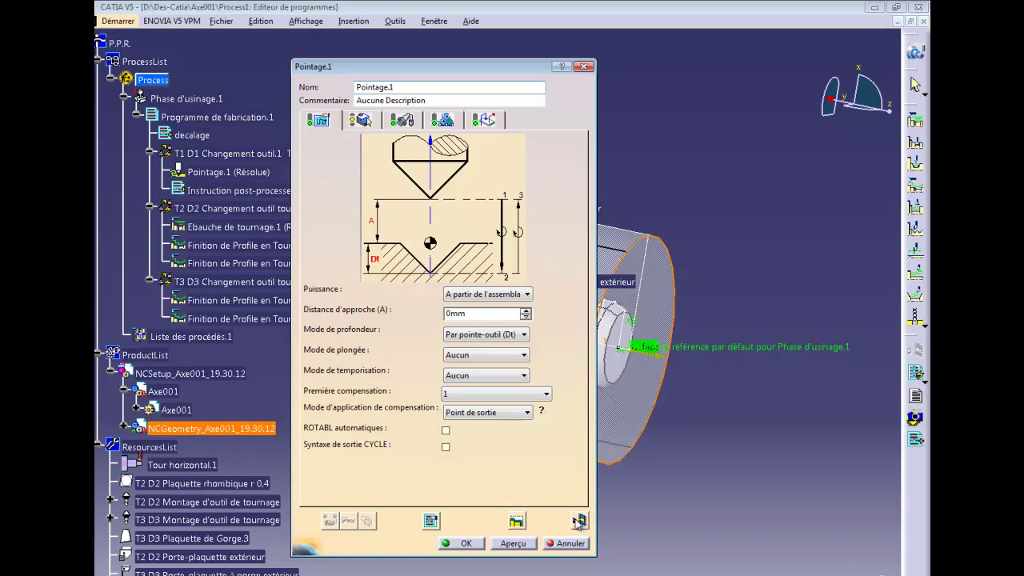
{"action": "left_click", "coordinate": [578, 521]}
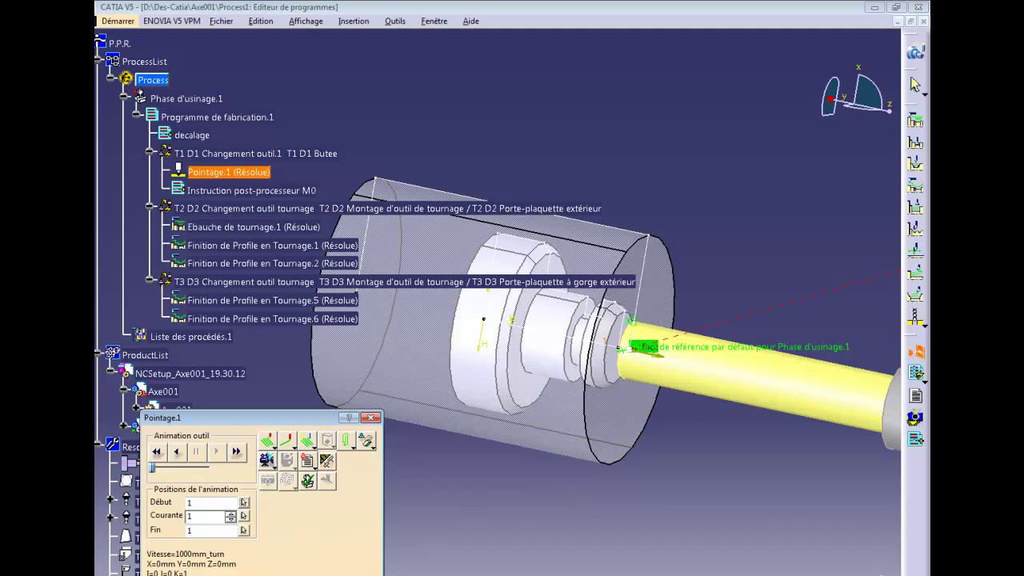
{"action": "left_click", "coordinate": [303, 574]}
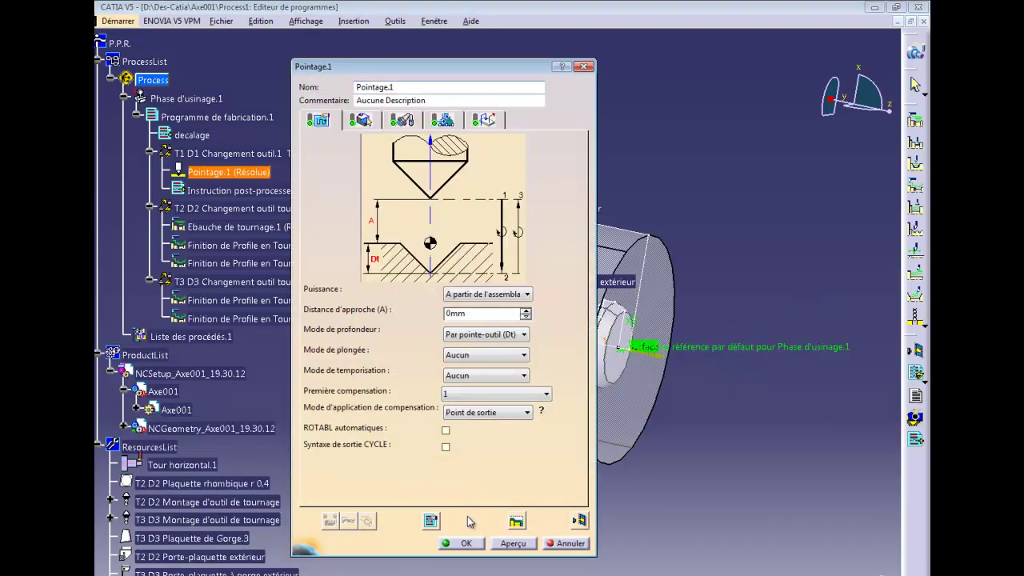
{"action": "left_click", "coordinate": [461, 545]}
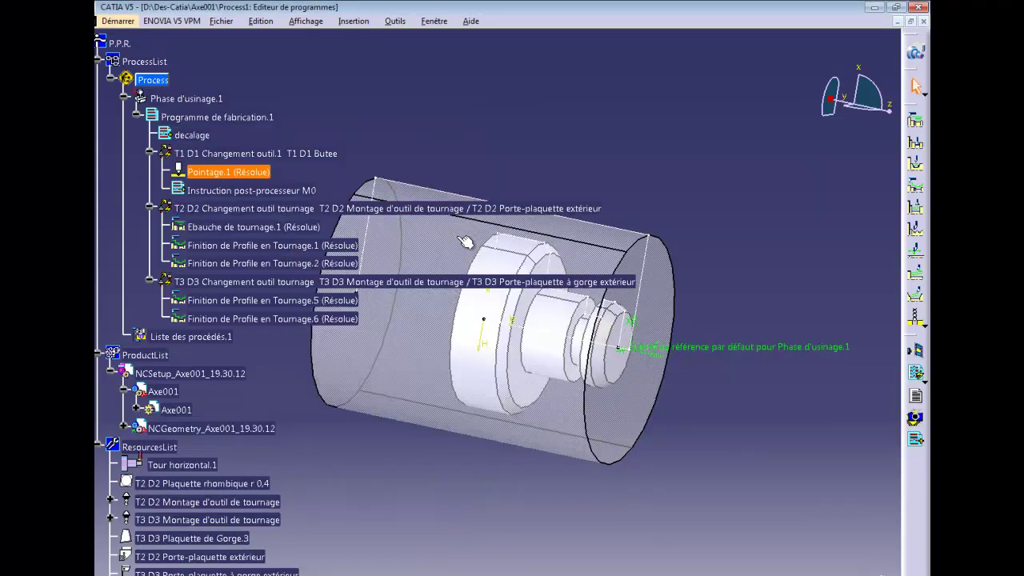
Step: Generate the updated NC output for Programme de fabrication.1 interactively in Code CN format, one file per program, replacing the existing file
{"action": "left_click", "coordinate": [916, 374]}
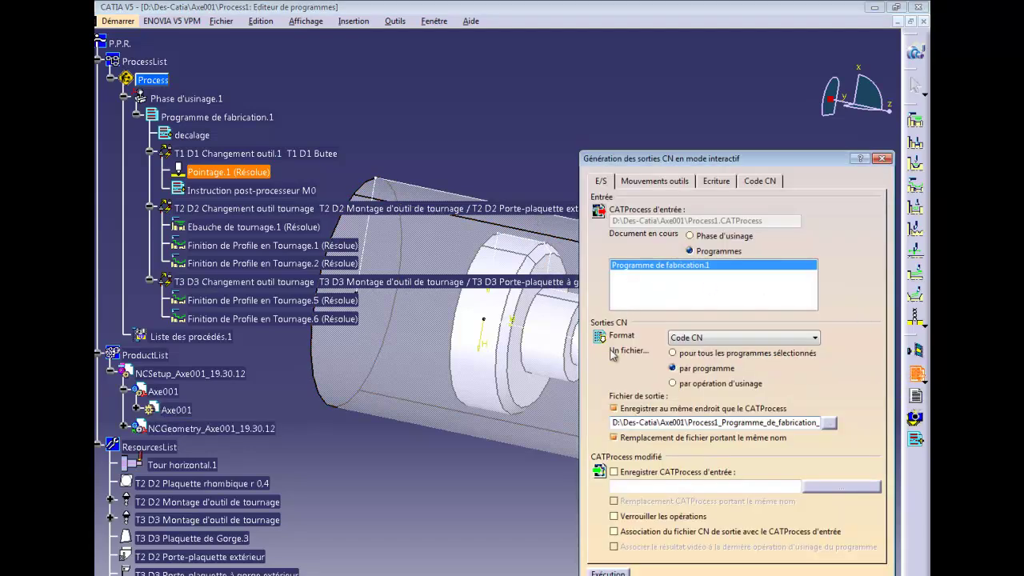
{"action": "left_click", "coordinate": [605, 569]}
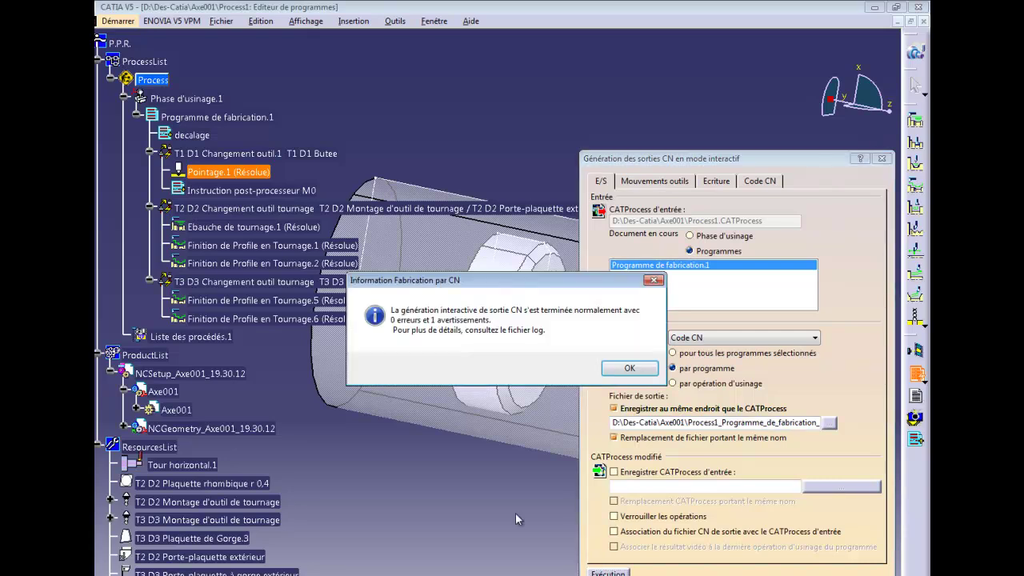
{"action": "left_click", "coordinate": [630, 369]}
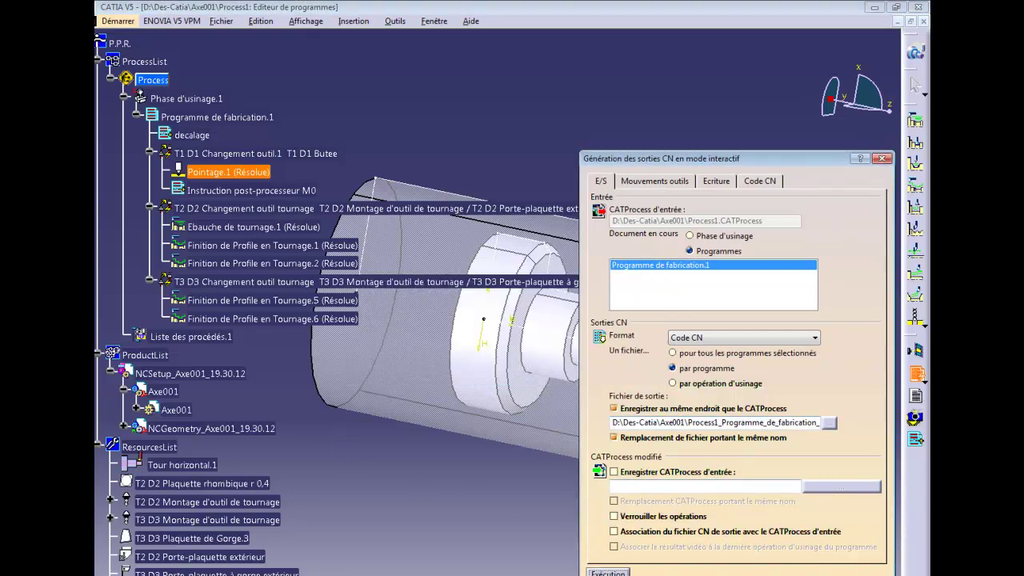
{"action": "left_click", "coordinate": [853, 575]}
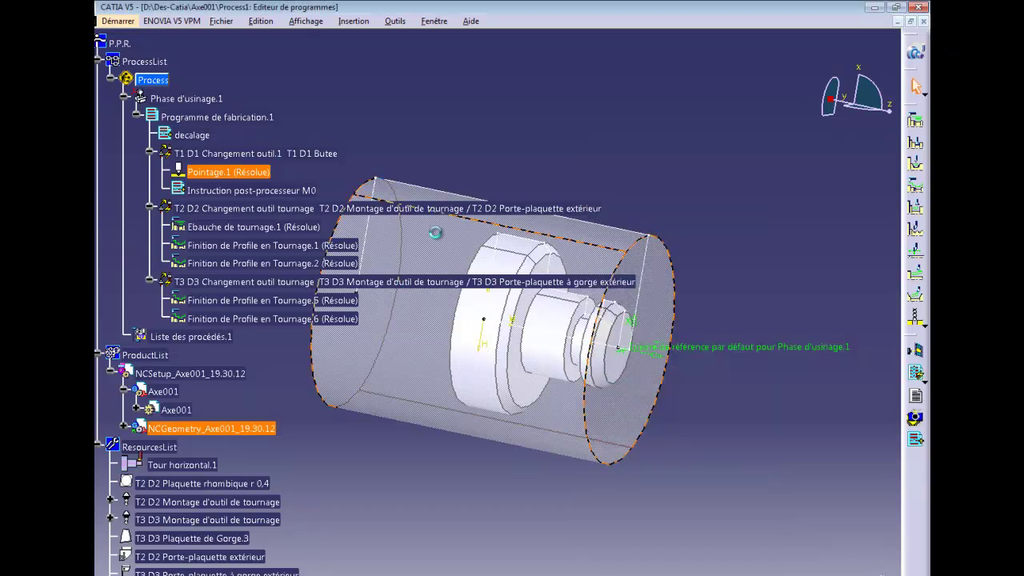